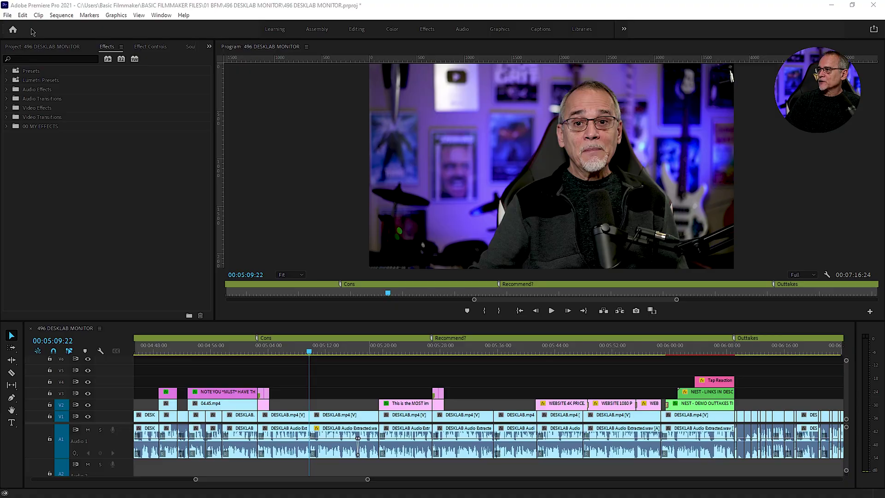
# Open Timeline preferences and confirm 6-frame transition defaults and 1.00-second still-image duration
pyautogui.click(23, 16)
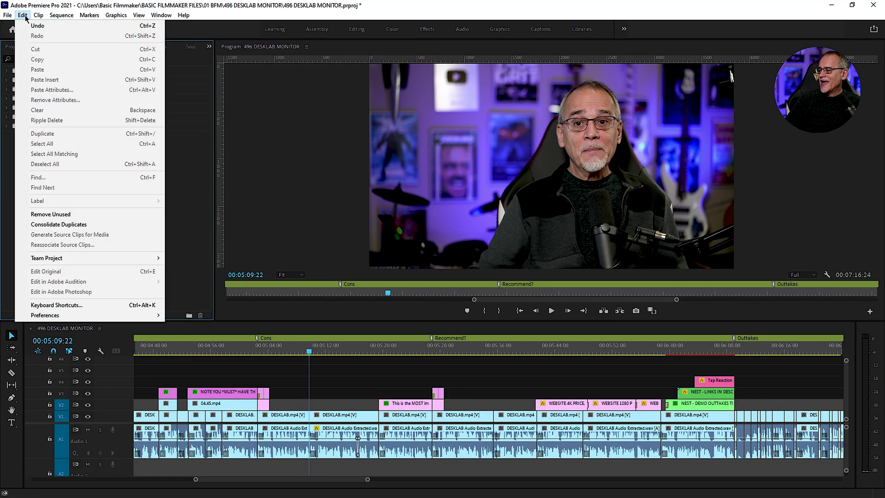
pyautogui.moveTo(63, 317)
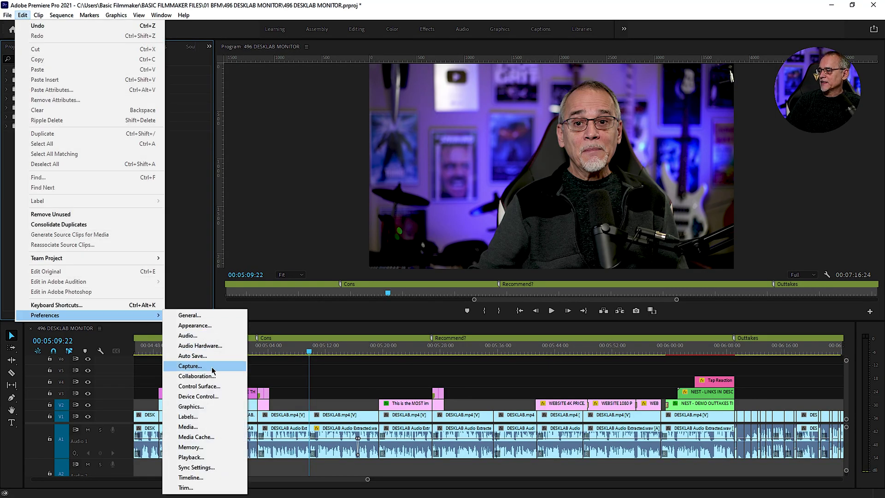
pyautogui.click(202, 477)
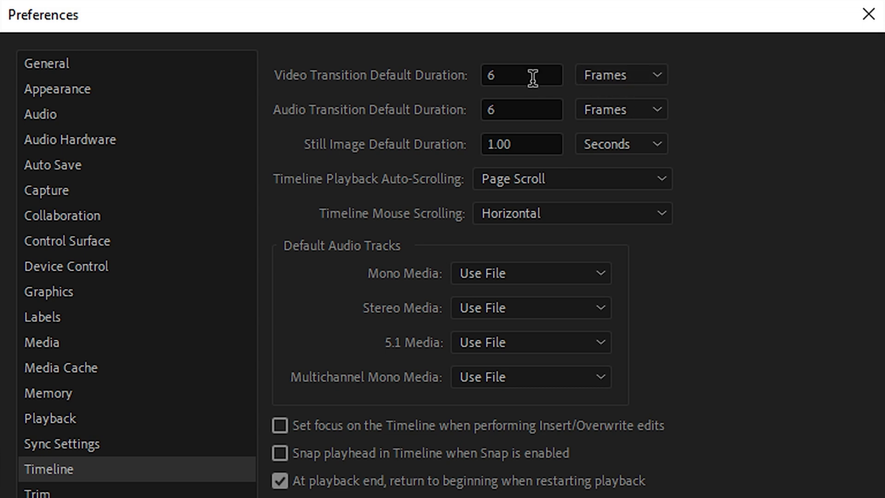
pyautogui.click(619, 70)
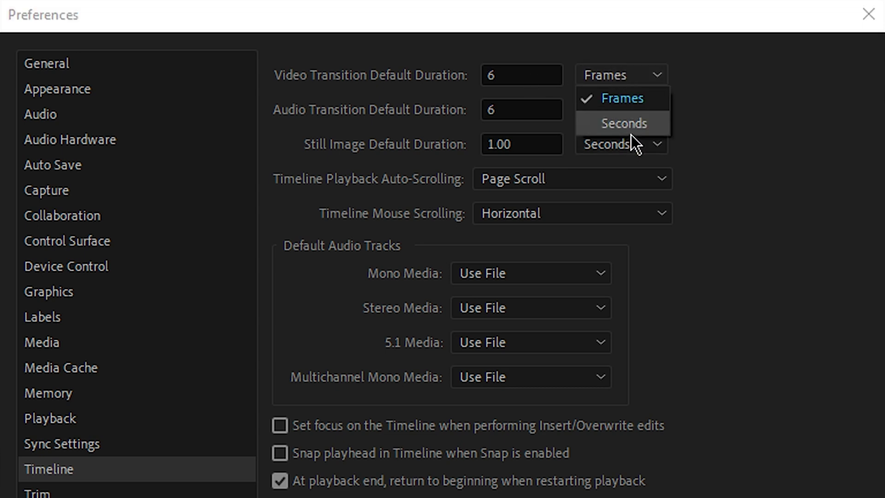
pyautogui.click(787, 123)
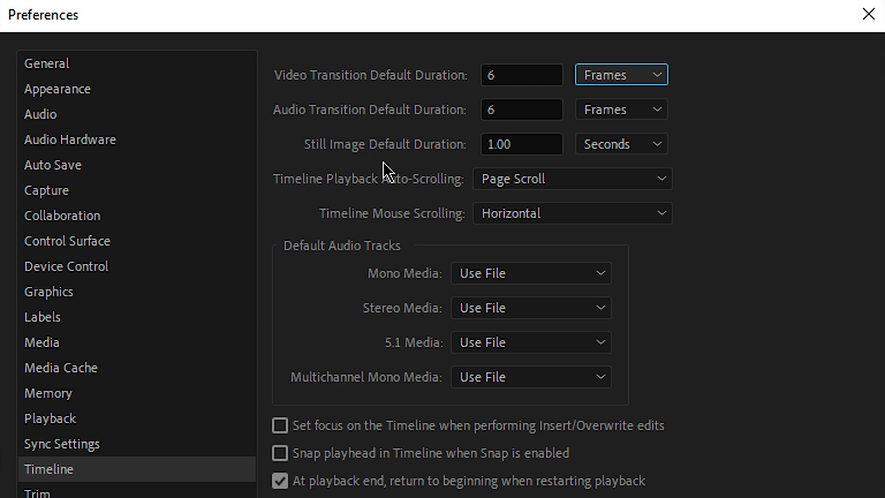
pyautogui.click(611, 152)
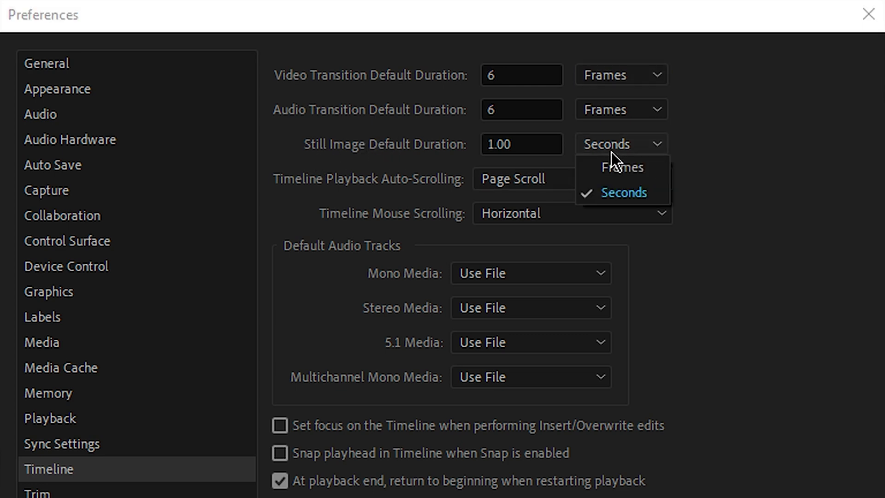
pyautogui.click(746, 126)
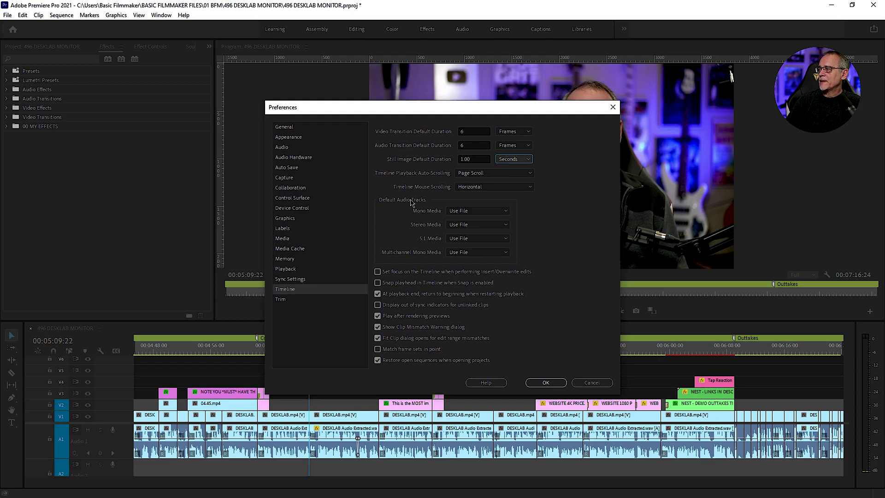
# Close Preferences and park the playhead at 00:05:09:22
pyautogui.click(552, 385)
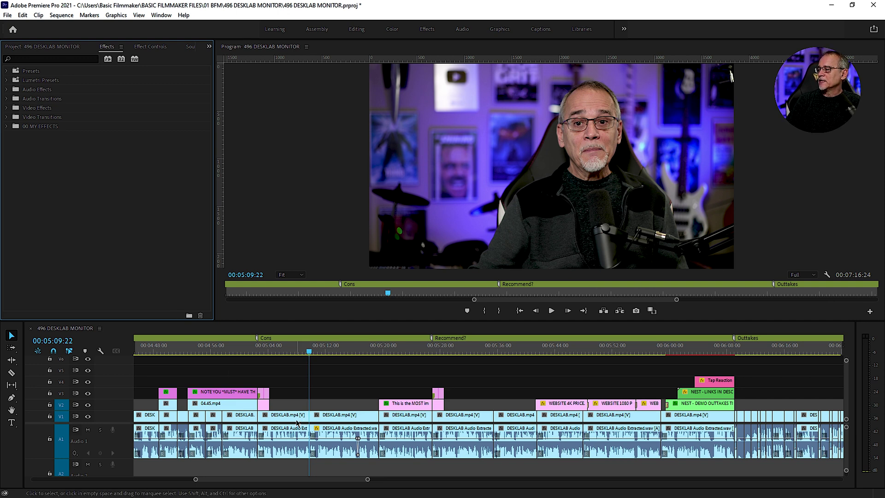
pyautogui.click(307, 353)
pyautogui.moveTo(307, 353); pyautogui.dragTo(309, 353)
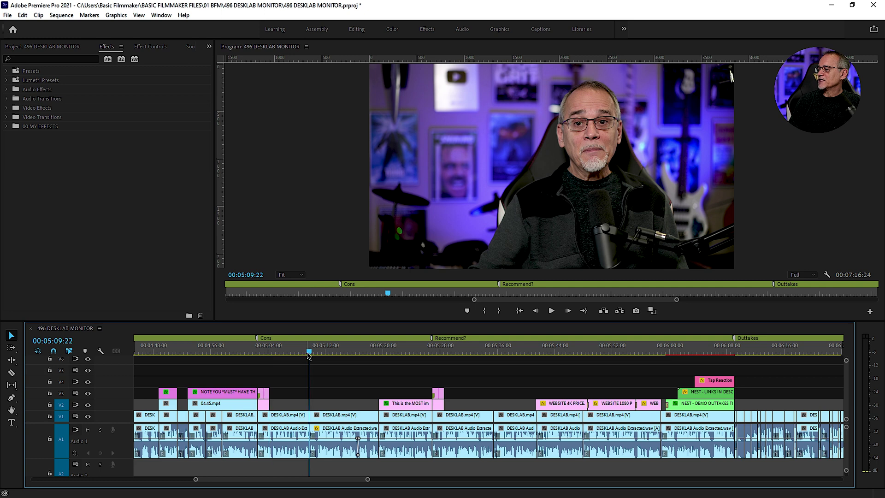
# Set the DESKLAB clip after the cut to Scale 110 in Effect Controls
pyautogui.click(340, 418)
pyautogui.click(162, 48)
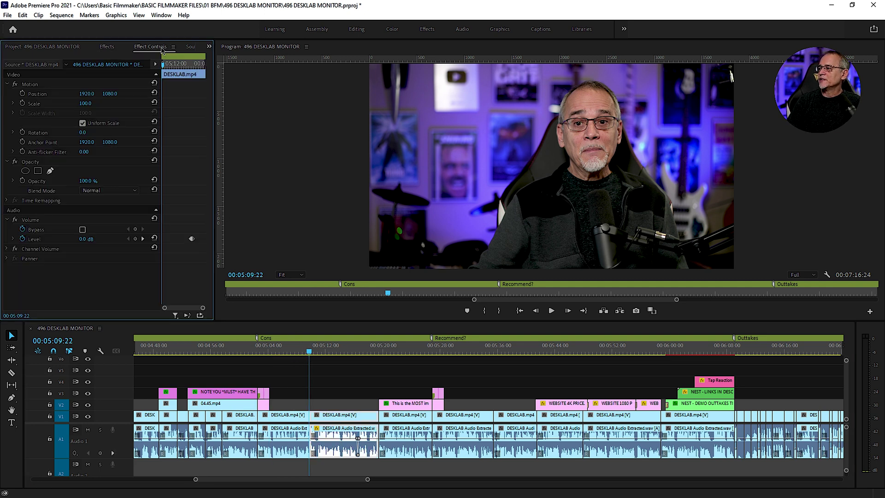
pyautogui.click(87, 103)
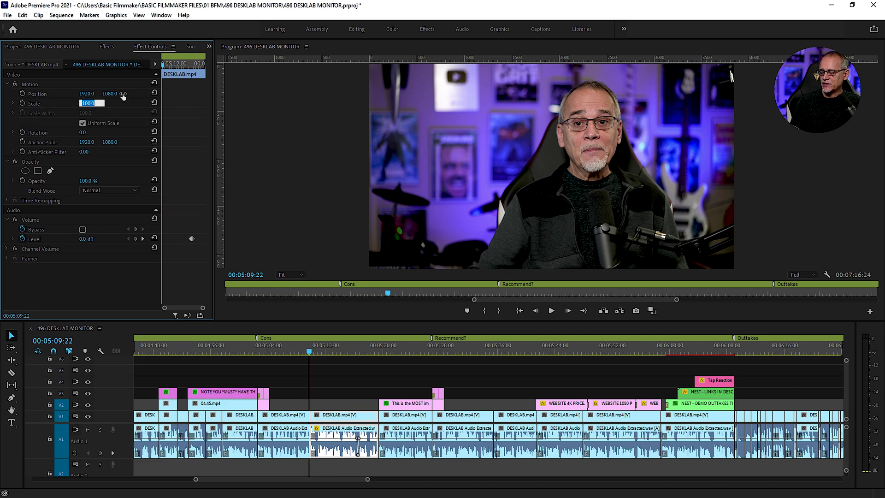
pyautogui.write('110')
pyautogui.press('Return')
# Play back across the cut to check the 110% punch-in
pyautogui.click(303, 350)
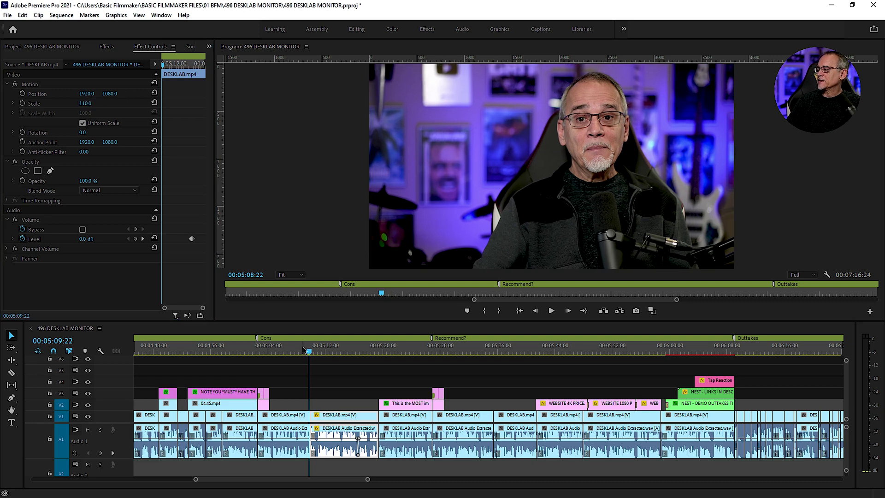
pyautogui.press('space')
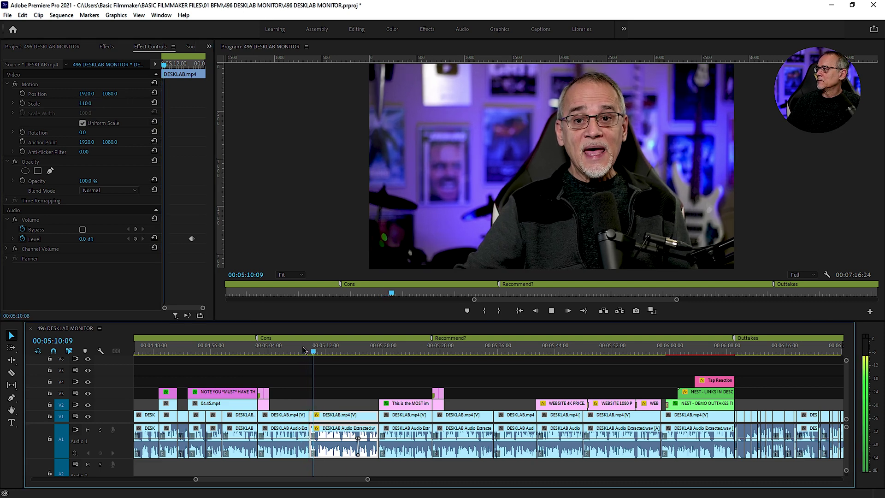
pyautogui.press('space')
pyautogui.click(304, 351)
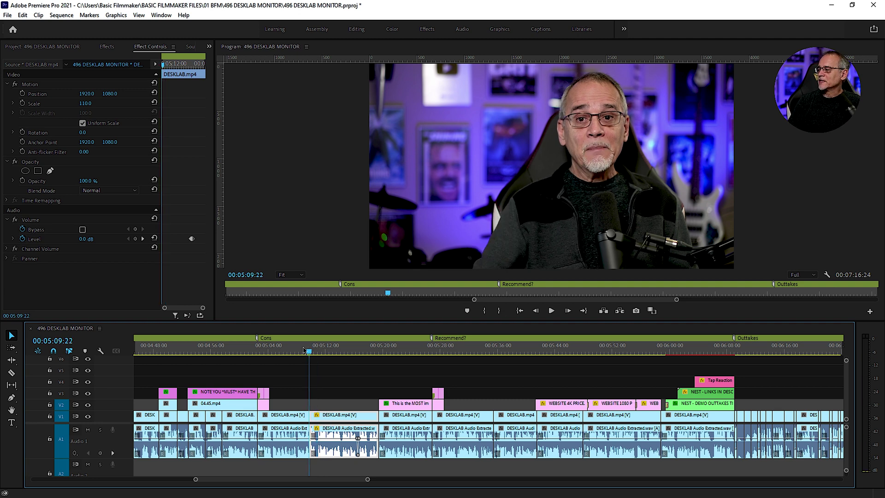
# Reveal the Dissolve group under Video Transitions in the Effects panel
pyautogui.click(107, 46)
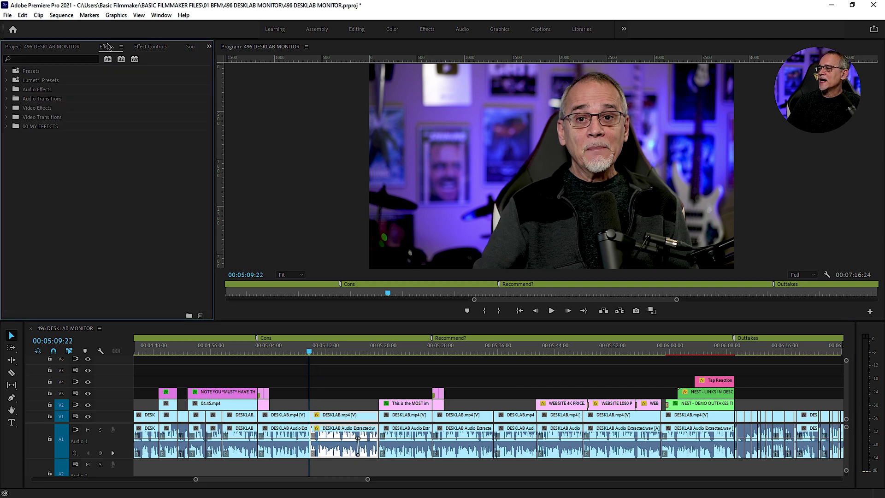
pyautogui.click(45, 58)
pyautogui.write('cross')
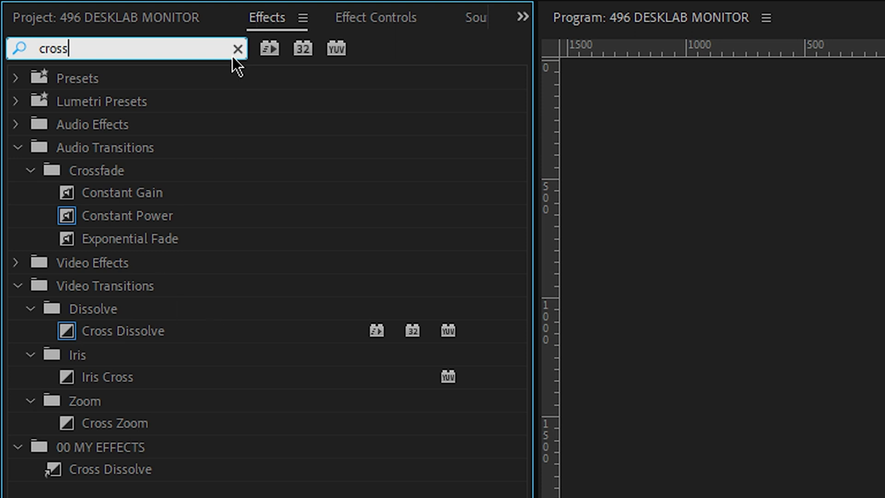
pyautogui.click(238, 56)
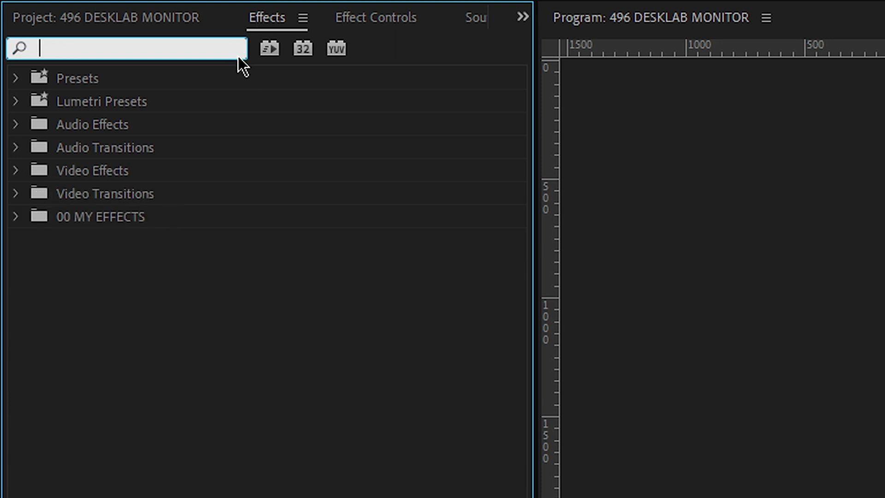
pyautogui.click(17, 194)
pyautogui.click(29, 237)
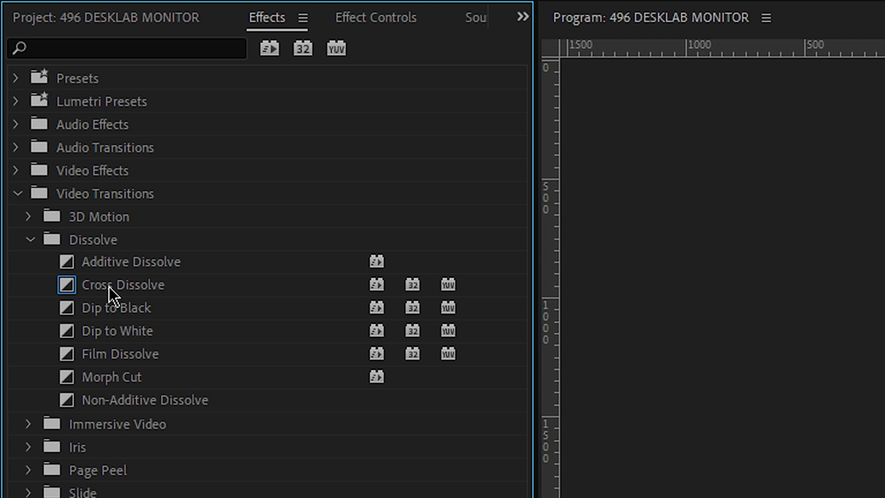
# Set Cross Dissolve as the default video transition, after briefly choosing Dip to White
pyautogui.rightClick(98, 336)
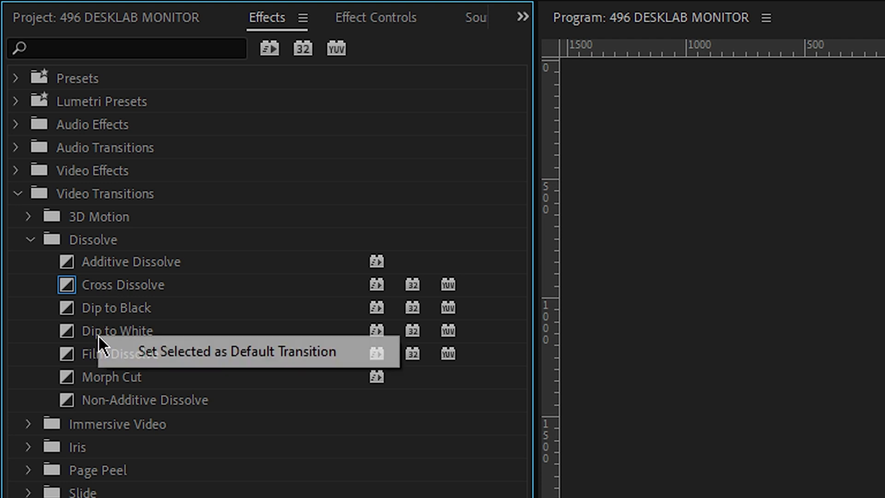
pyautogui.click(116, 346)
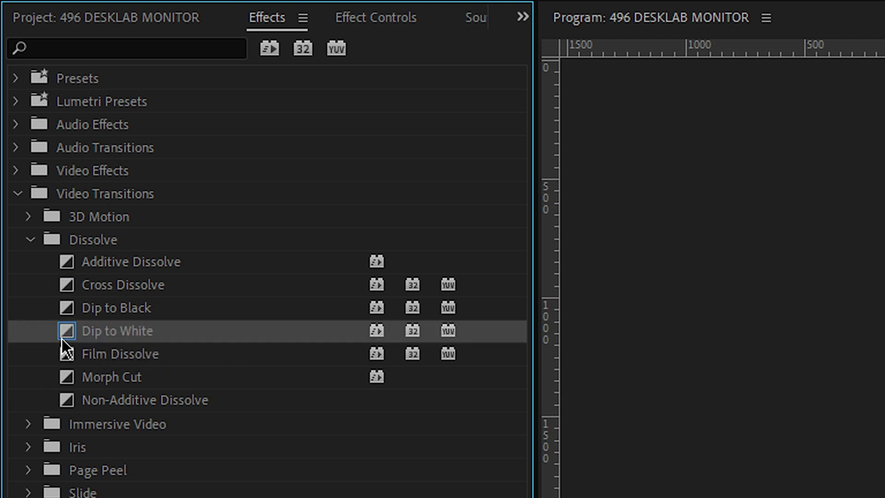
pyautogui.rightClick(113, 285)
pyautogui.click(198, 302)
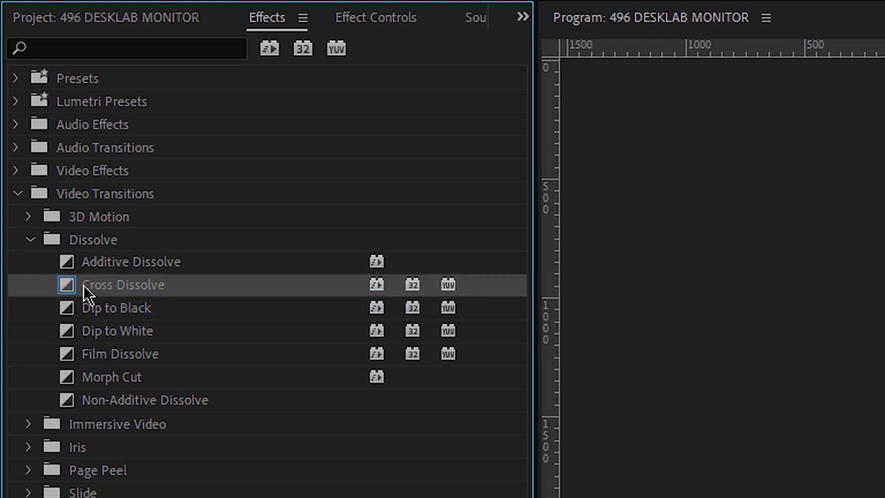
pyautogui.rightClick(107, 287)
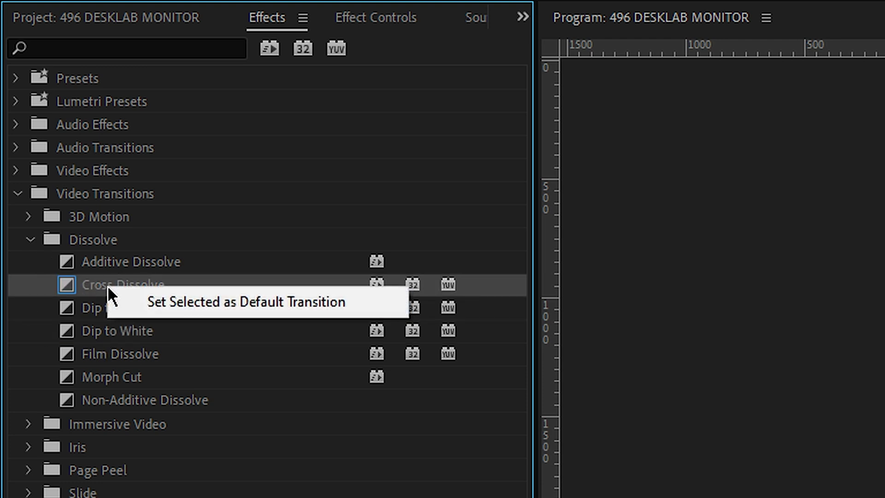
pyautogui.click(190, 304)
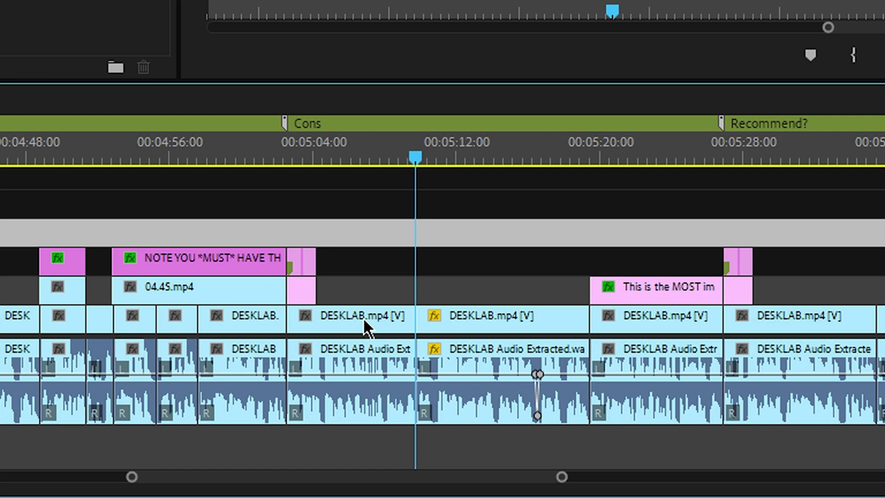
# Apply the default Cross Dissolve at the selected DESKLAB cut, then delete it
pyautogui.click(365, 327)
pyautogui.keyDown('shift'); pyautogui.click(489, 329); pyautogui.keyUp('shift')
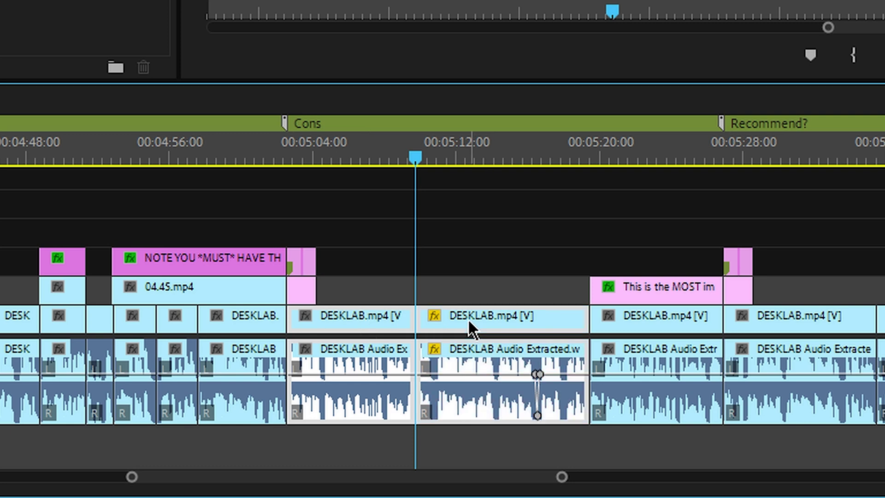
pyautogui.hotkey('ctrl', 'd')
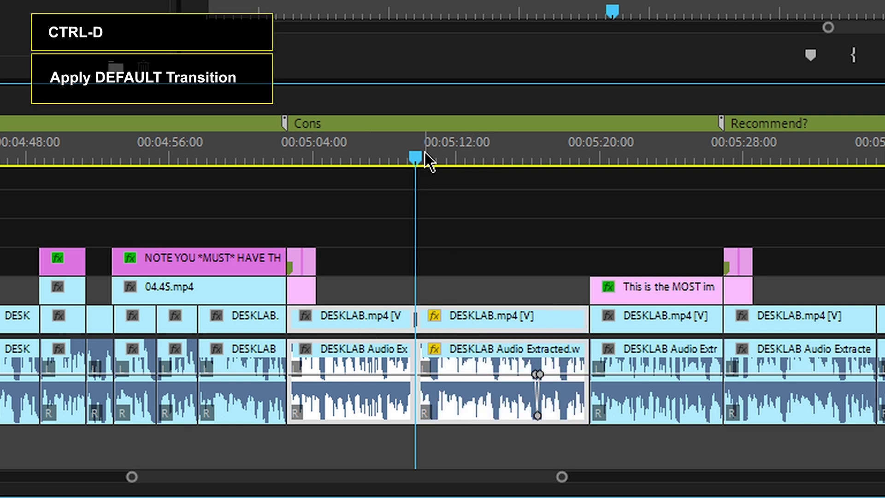
pyautogui.press('=')
pyautogui.press('=')
pyautogui.press('=')
pyautogui.press('=')
pyautogui.press('=')
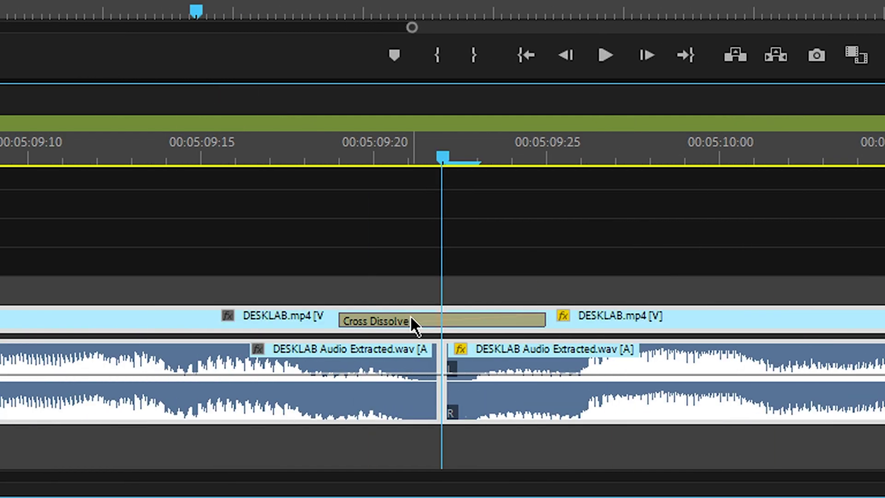
pyautogui.click(411, 319)
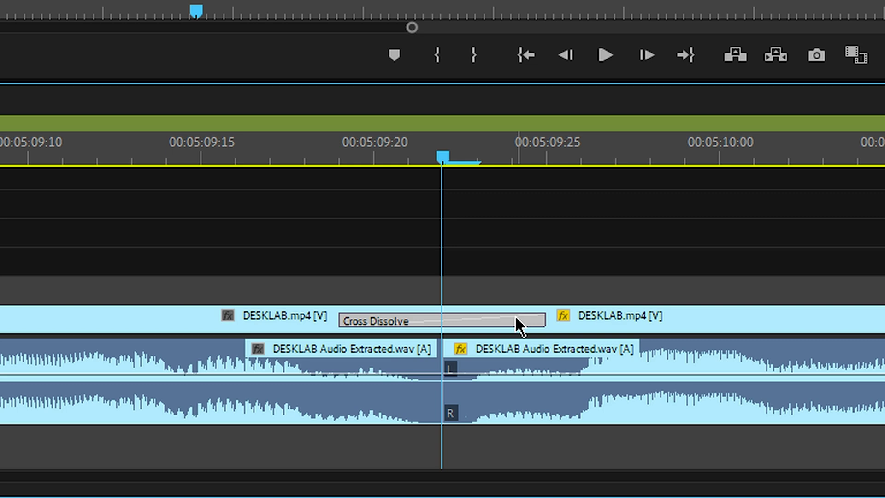
pyautogui.press('Delete')
# Reapply the default Cross Dissolve at the edit point and delete it again
pyautogui.click(459, 321)
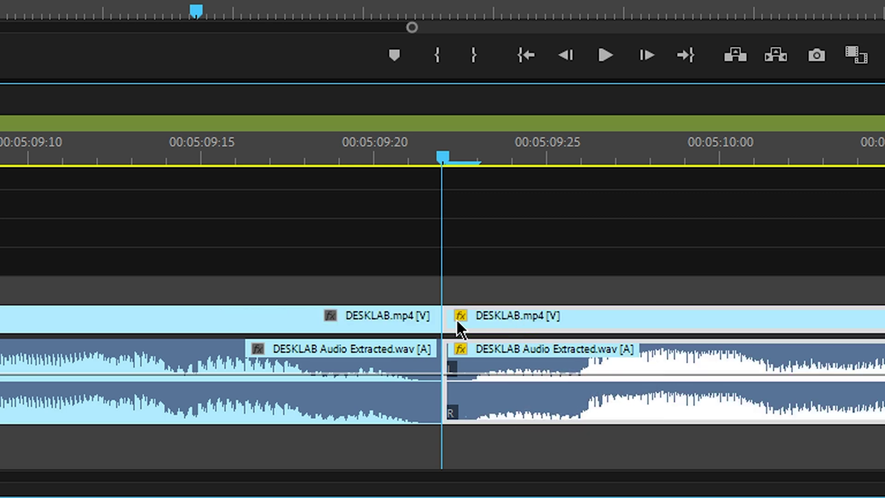
pyautogui.click(278, 315)
pyautogui.hotkey('ctrl', 'd')
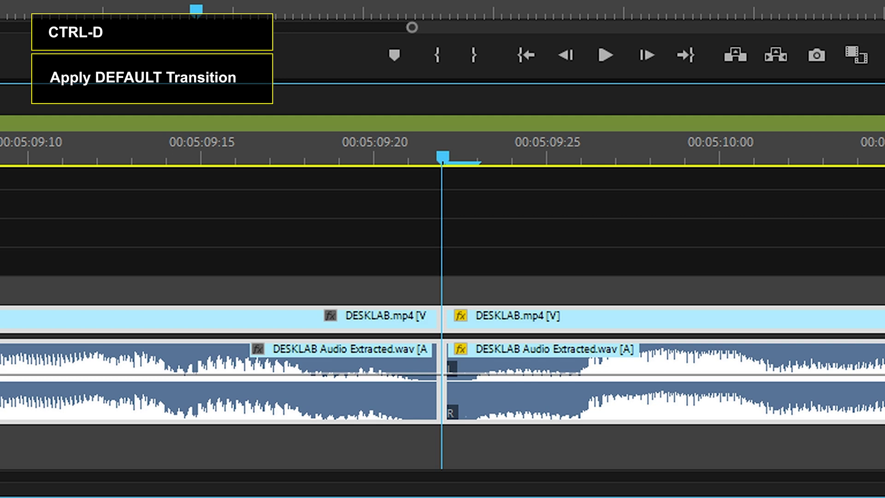
pyautogui.hotkey('ctrl', 'd')
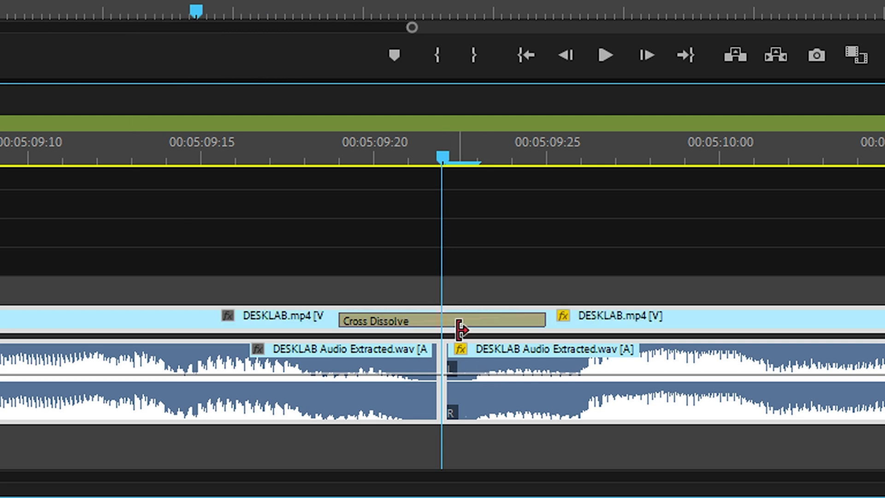
pyautogui.click(443, 323)
pyautogui.press('Delete')
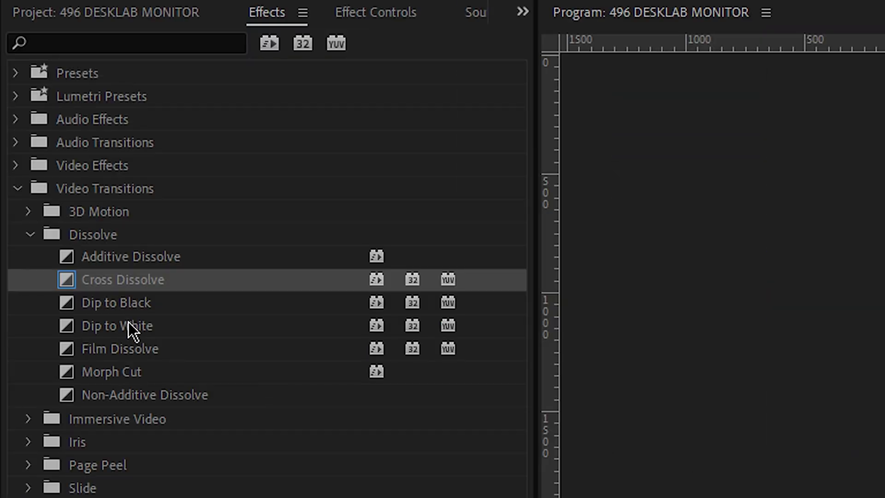
# Make Dip to White the default, apply it at the DESKLAB edit, and preview the white dip
pyautogui.rightClick(128, 322)
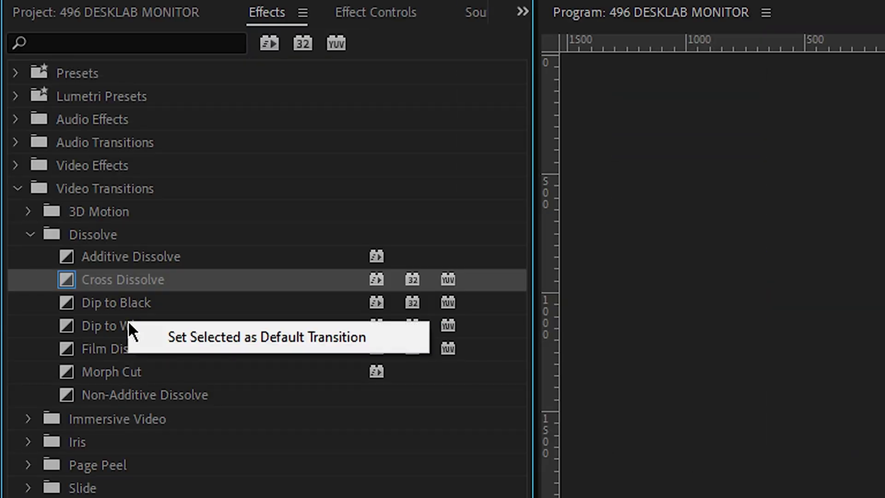
pyautogui.click(220, 335)
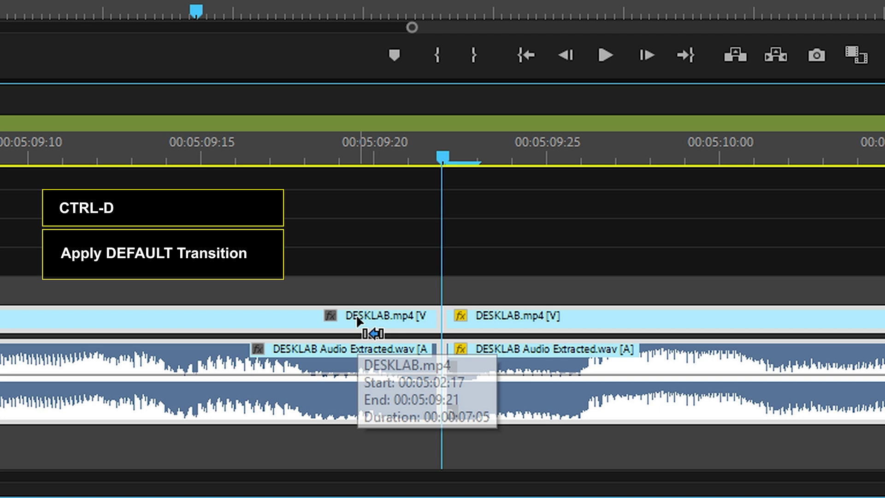
pyautogui.hotkey('ctrl', 'd')
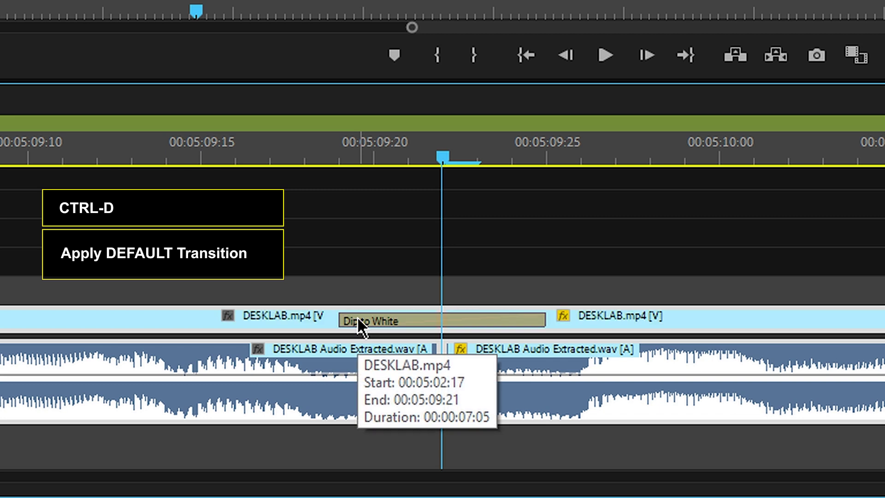
pyautogui.moveTo(312, 161); pyautogui.dragTo(598, 195)
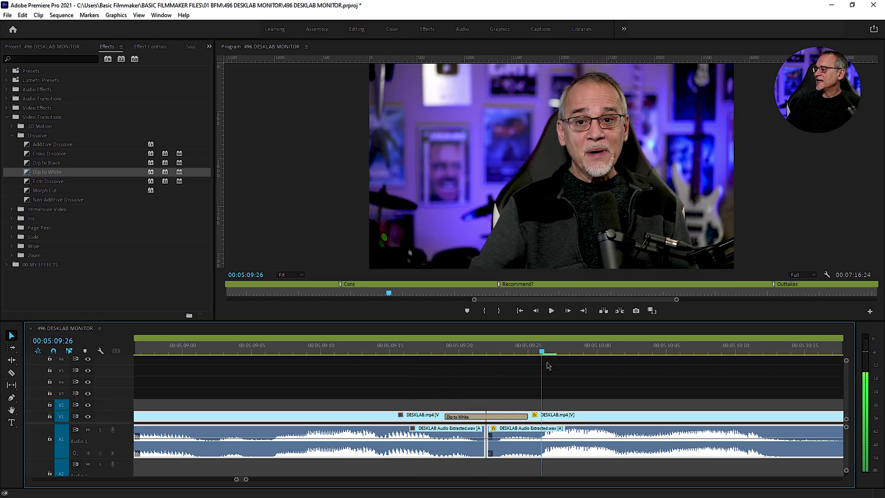
pyautogui.moveTo(548, 366); pyautogui.dragTo(485, 366)
# Undo the Dip to White, make Cross Dissolve the default, and apply it at the edit
pyautogui.hotkey('ctrl', 'z')
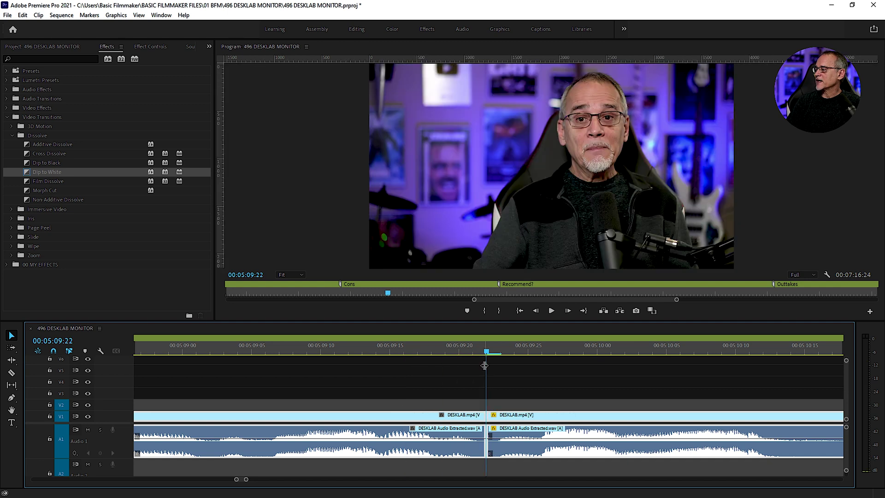
pyautogui.rightClick(50, 155)
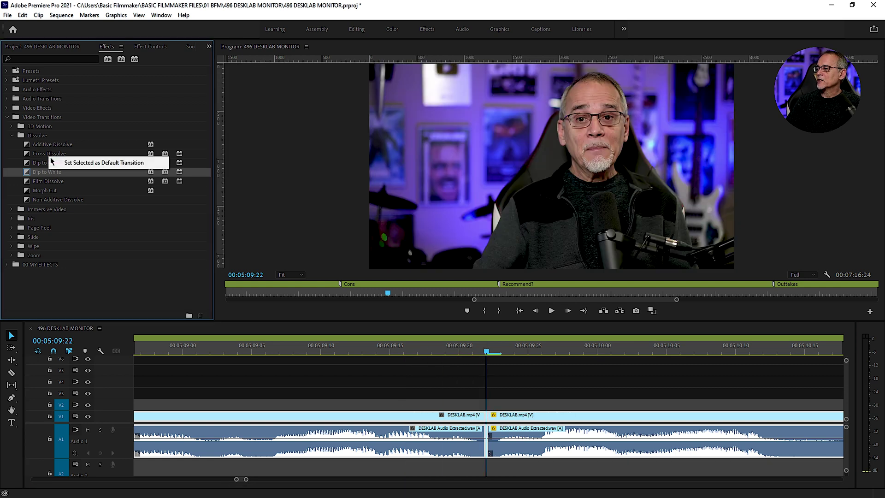
pyautogui.click(76, 162)
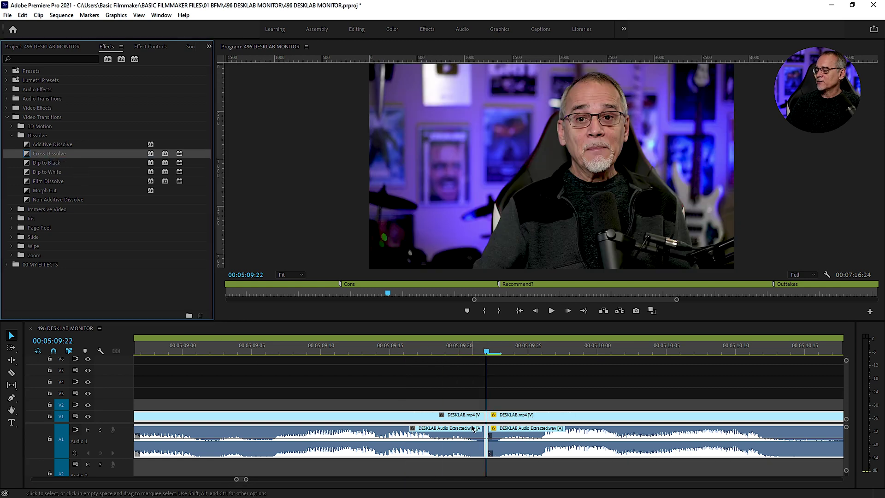
pyautogui.hotkey('ctrl', 'd')
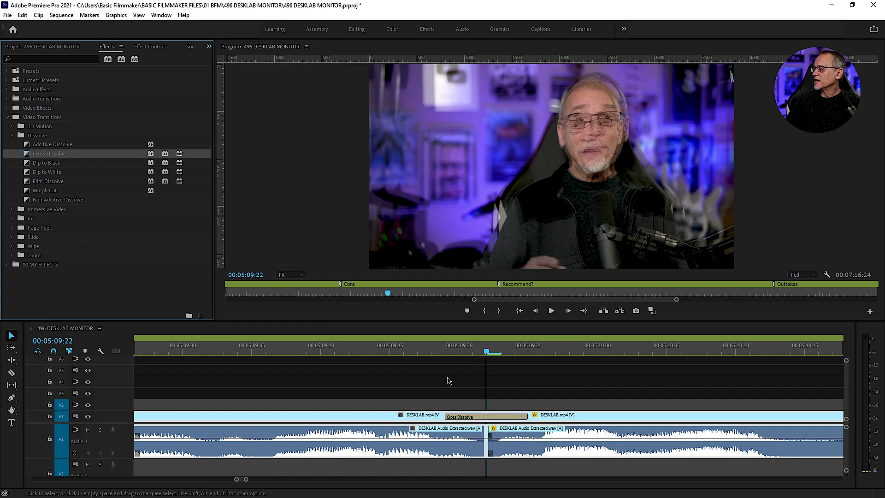
# Preview the dissolve at 00:05:09:19, 00:05:09:26 and mid-point 00:05:09:22
pyautogui.click(443, 353)
pyautogui.click(543, 352)
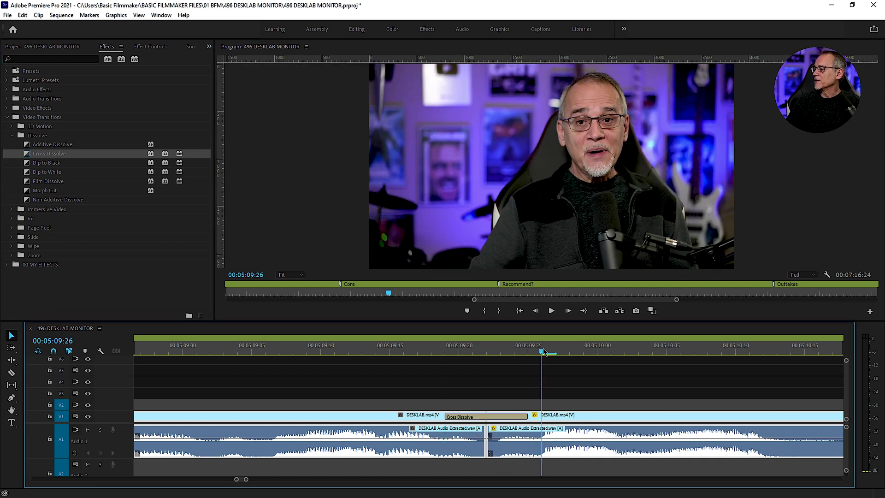
pyautogui.click(493, 350)
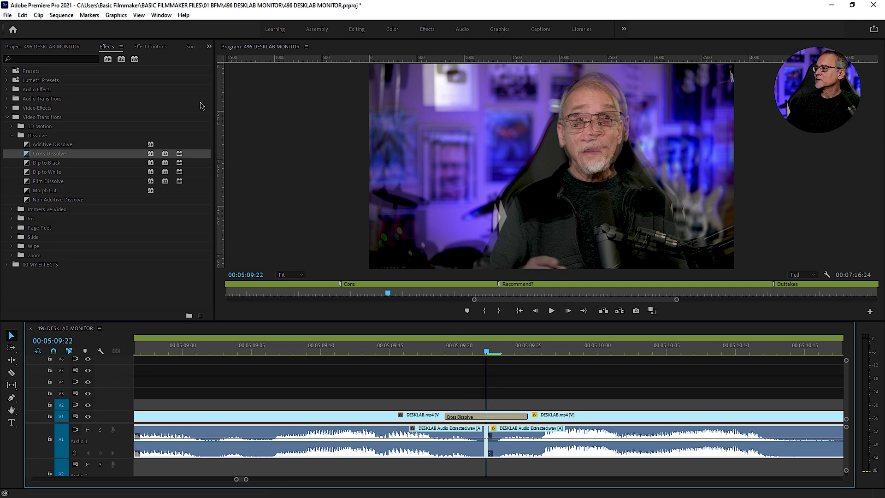
# Move the second DESKLAB clip to position 1865, 1143 and delete the Cross Dissolve on V1
pyautogui.click(158, 46)
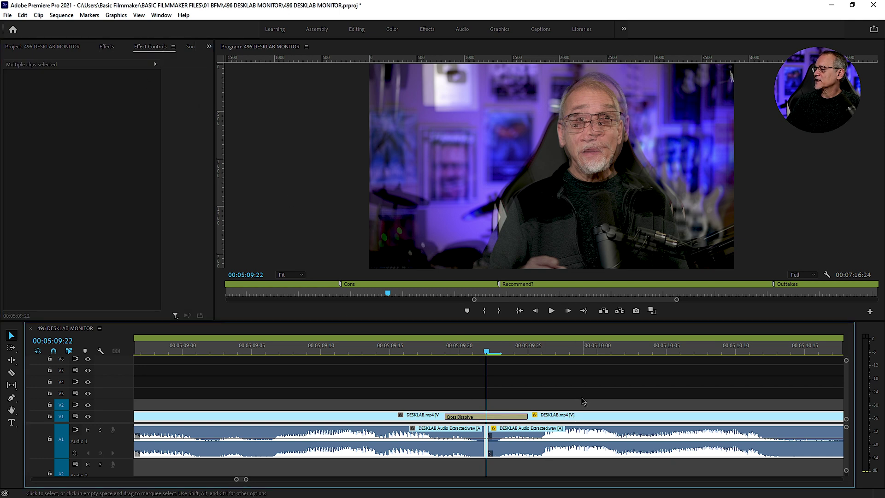
pyautogui.click(645, 417)
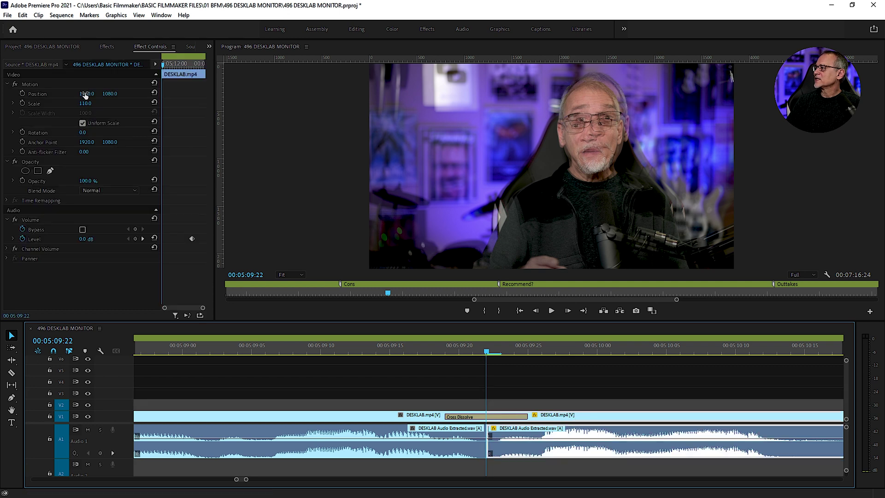
pyautogui.moveTo(85, 95); pyautogui.dragTo(128, 95)
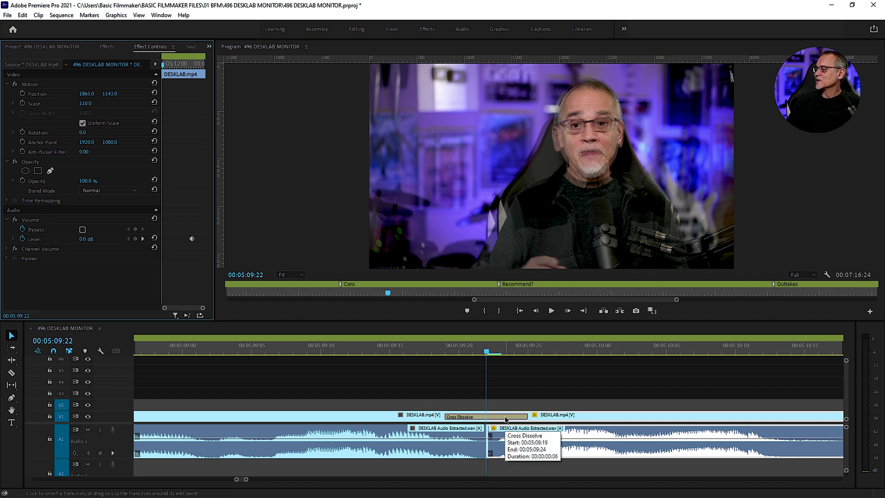
pyautogui.click(505, 418)
pyautogui.press('Delete')
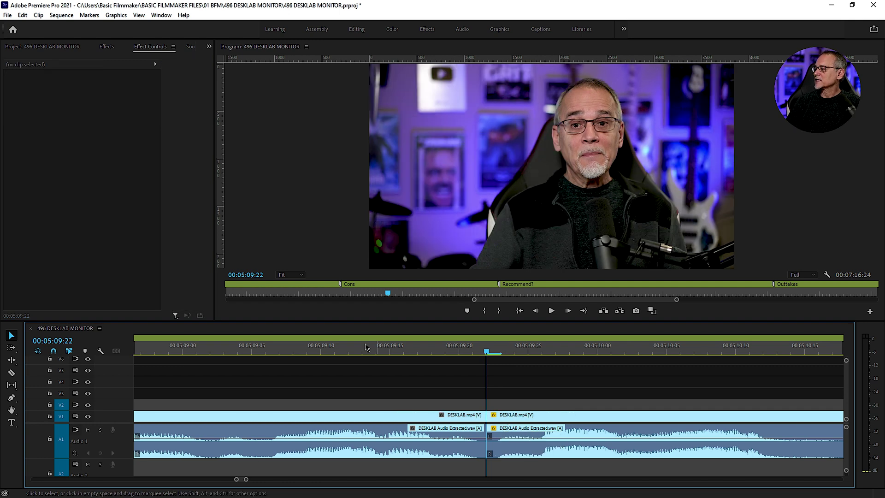
# Play through the straight cut from about 00:05:09:00, stopping at 00:05:10:12
pyautogui.click(194, 353)
pyautogui.press('space')
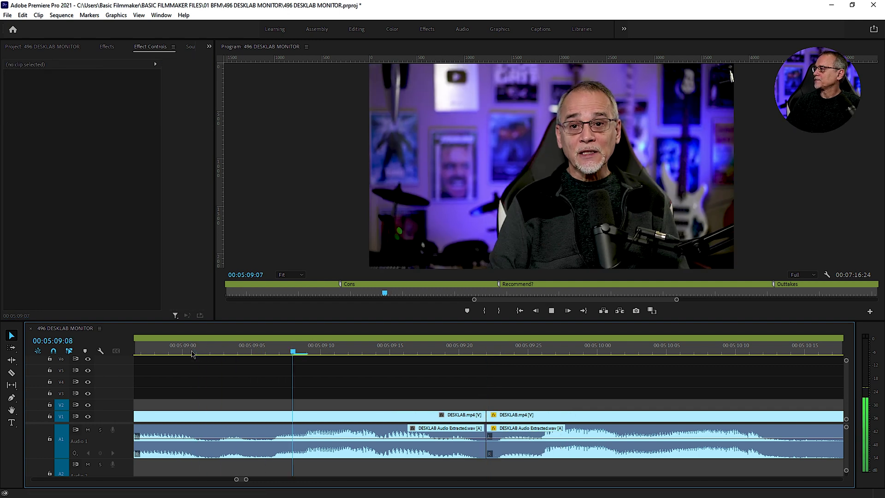
pyautogui.press('space')
pyautogui.scroll(-2, 269, 409)
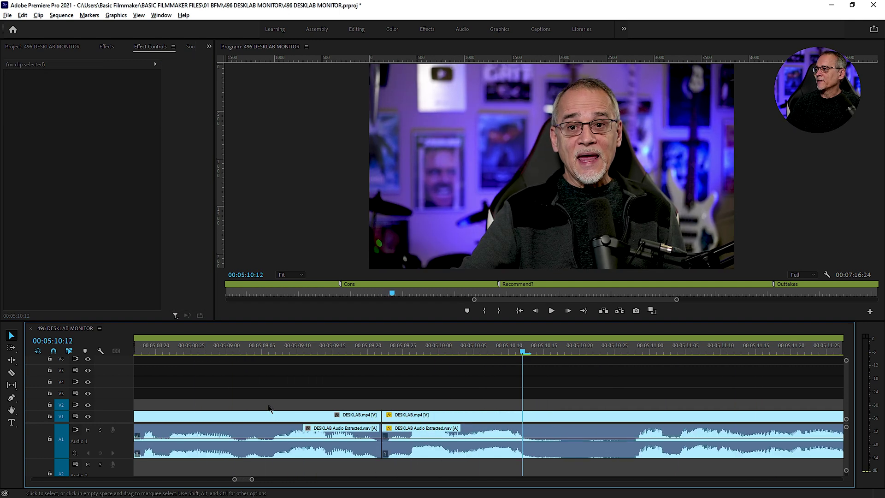
pyautogui.scroll(-2, 269, 408)
# Zoom the timeline out, select Dip to White in Effects, then collapse Video Transitions
pyautogui.click(44, 47)
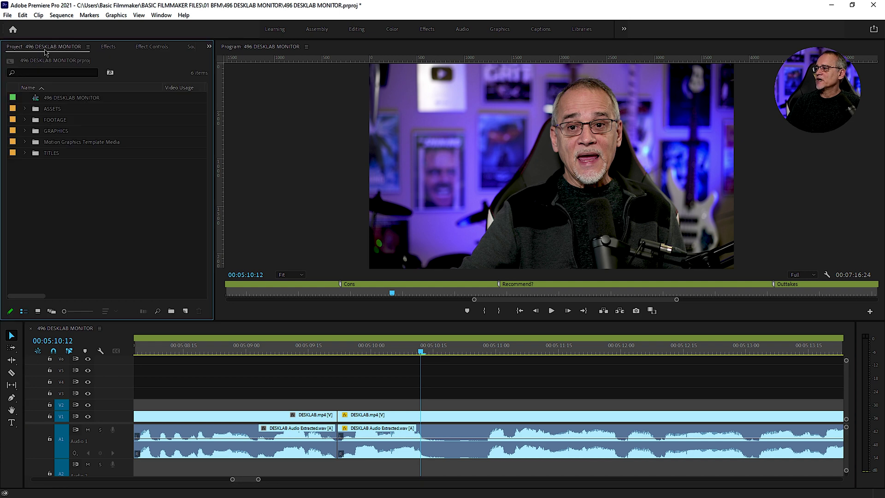
pyautogui.click(108, 47)
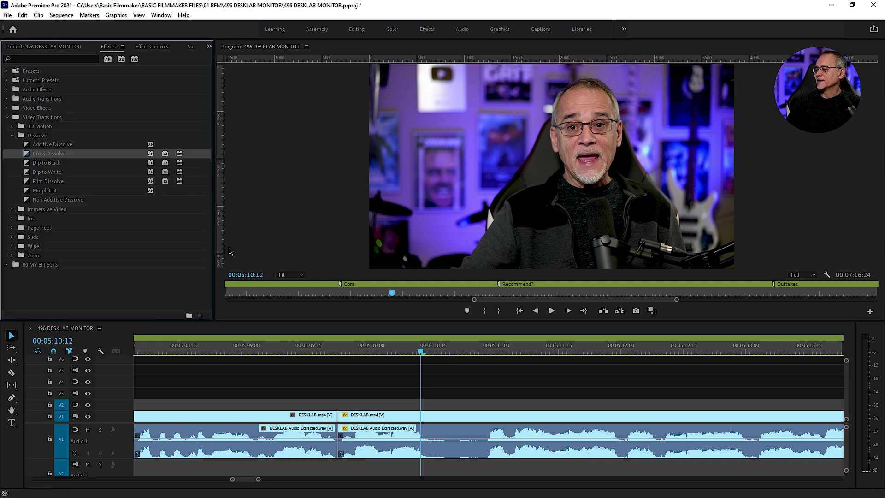
pyautogui.press('-')
pyautogui.press('-')
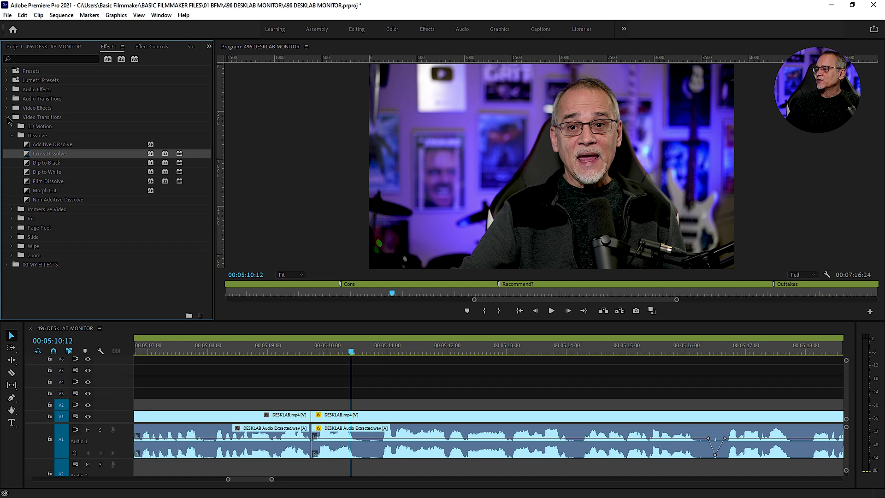
pyautogui.click(48, 173)
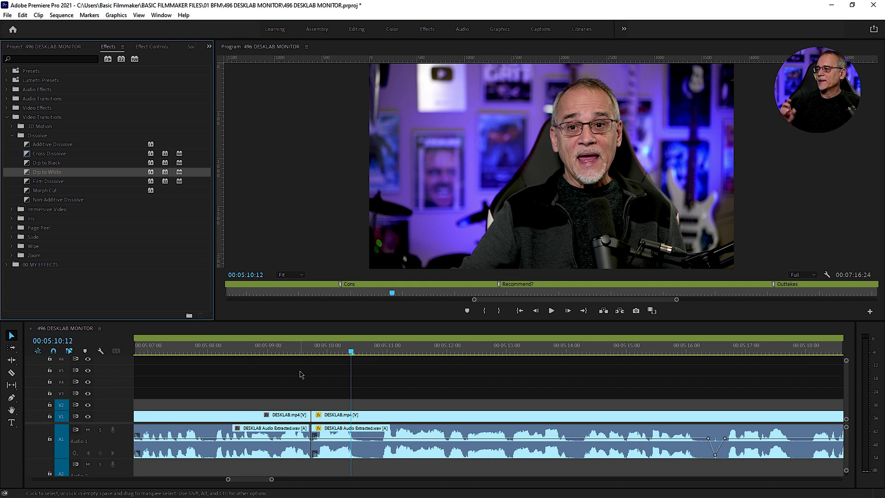
pyautogui.hotkey('shift', '3')
pyautogui.press('Right')
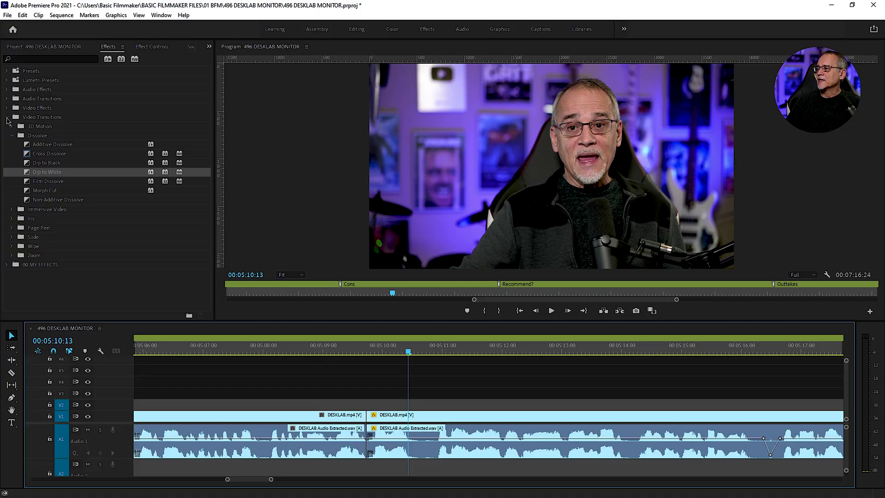
pyautogui.click(6, 117)
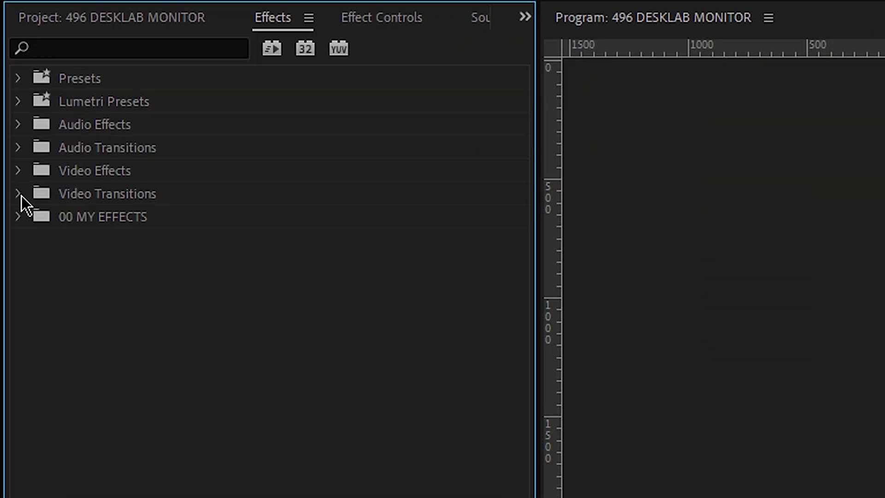
# Add a new custom effects bin named KEVS EFFECTS beneath 00 MY EFFECTS
pyautogui.click(114, 222)
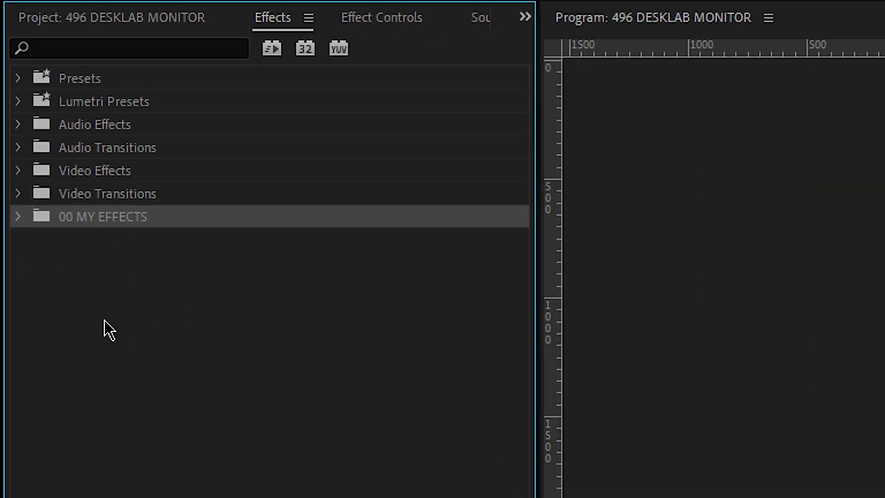
pyautogui.rightClick(78, 332)
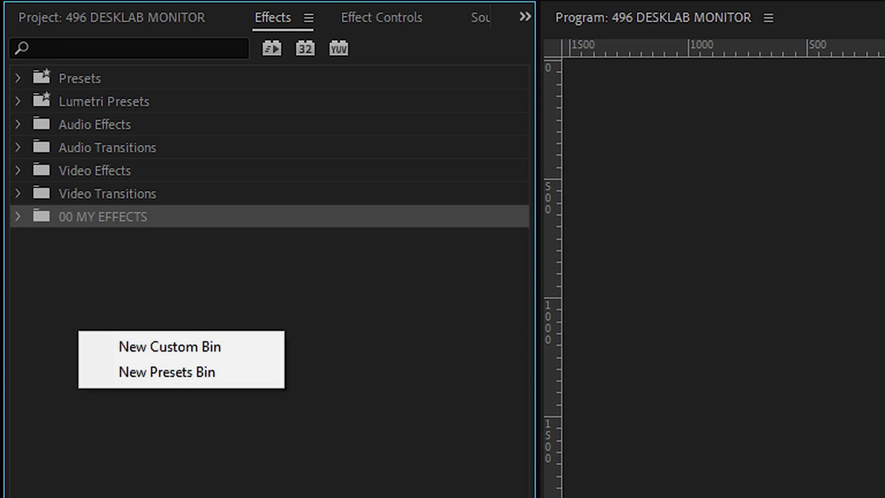
pyautogui.click(176, 345)
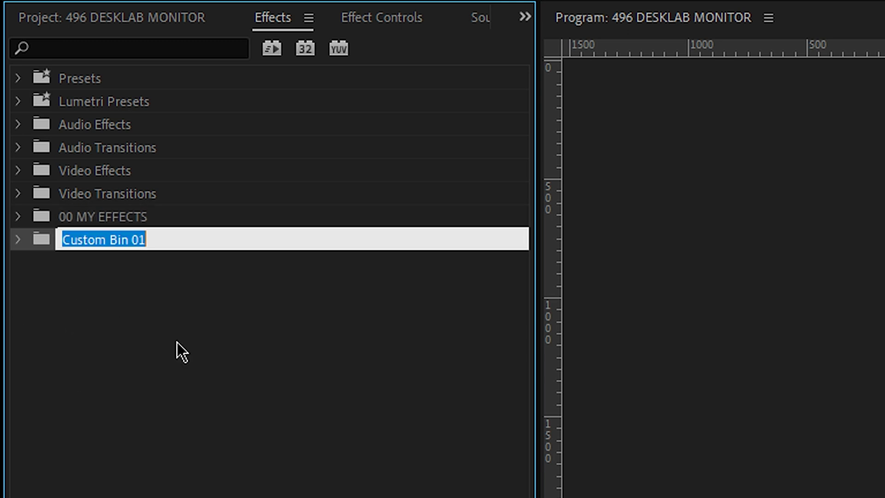
pyautogui.write('KEVS EFFECTS')
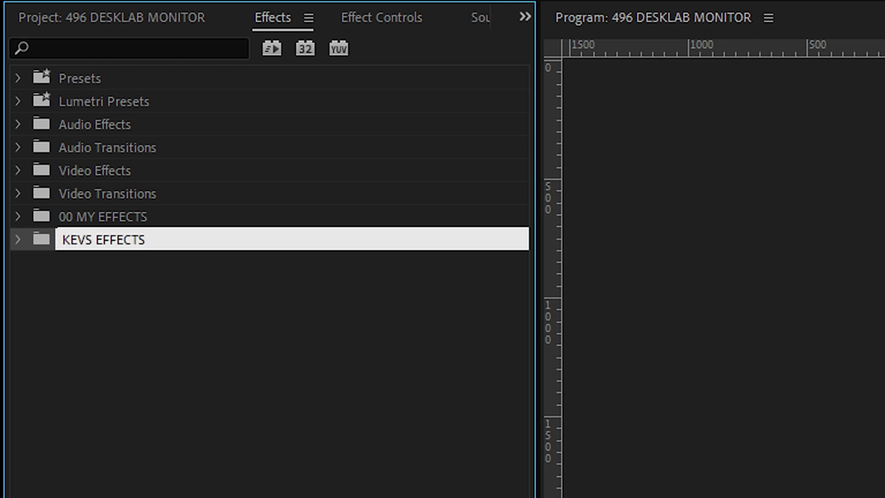
pyautogui.press('Return')
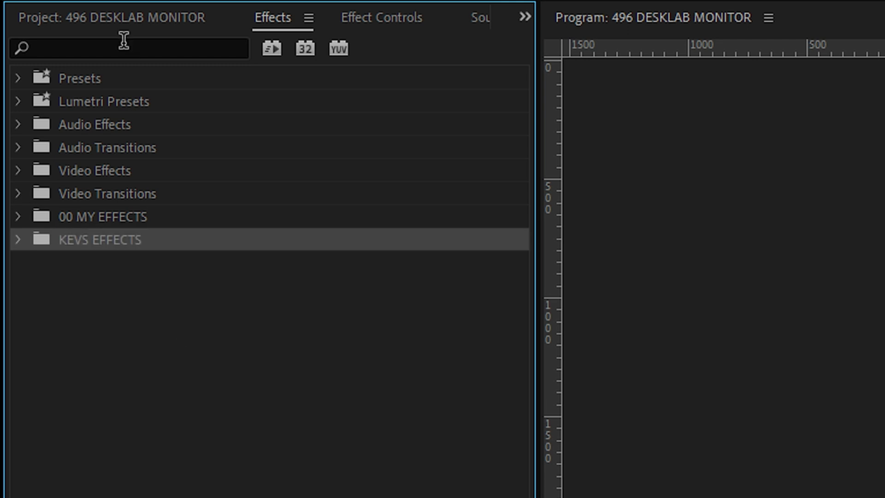
# Search the effects list for 'dip' and 'gaus', then clear the search
pyautogui.click(123, 40)
pyautogui.write('dip')
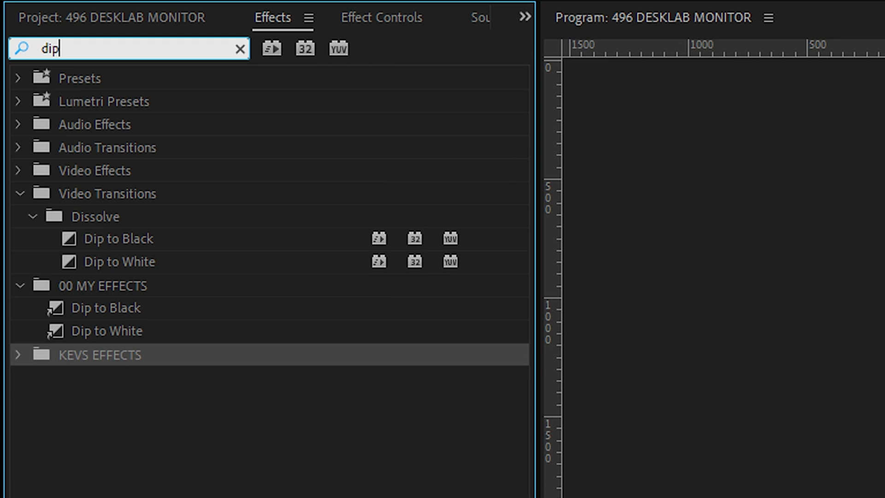
pyautogui.press('BackSpace')
pyautogui.press('BackSpace')
pyautogui.press('BackSpace')
pyautogui.write('gaus')
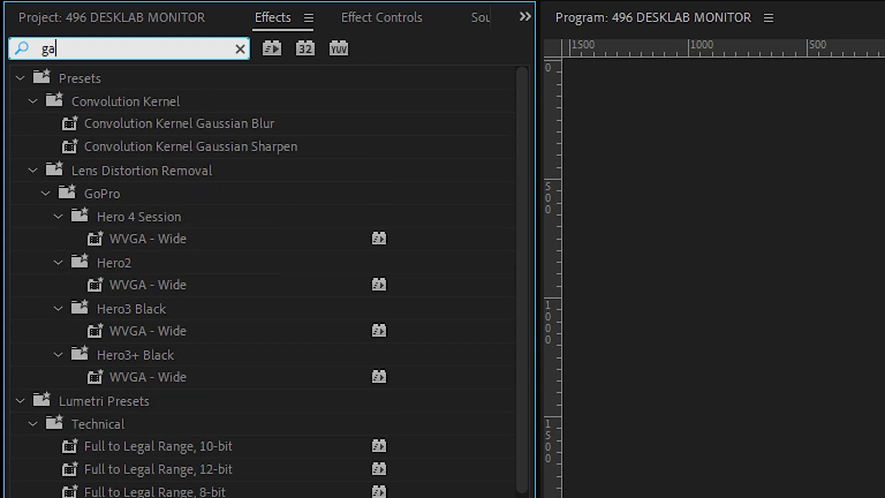
pyautogui.press('BackSpace')
pyautogui.press('BackSpace')
pyautogui.press('BackSpace')
pyautogui.press('BackSpace')
# Expand Video Transitions, Video Effects and Blur & Sharpen to reveal Gaussian Blur
pyautogui.click(19, 194)
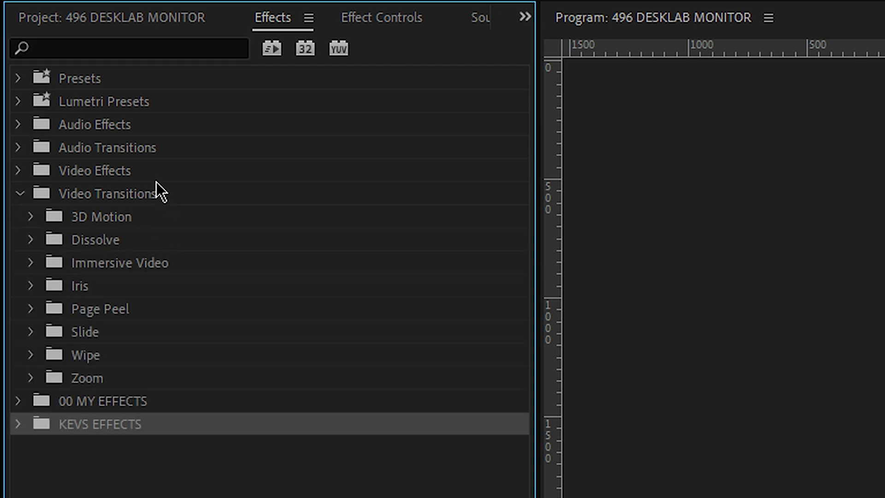
pyautogui.click(18, 170)
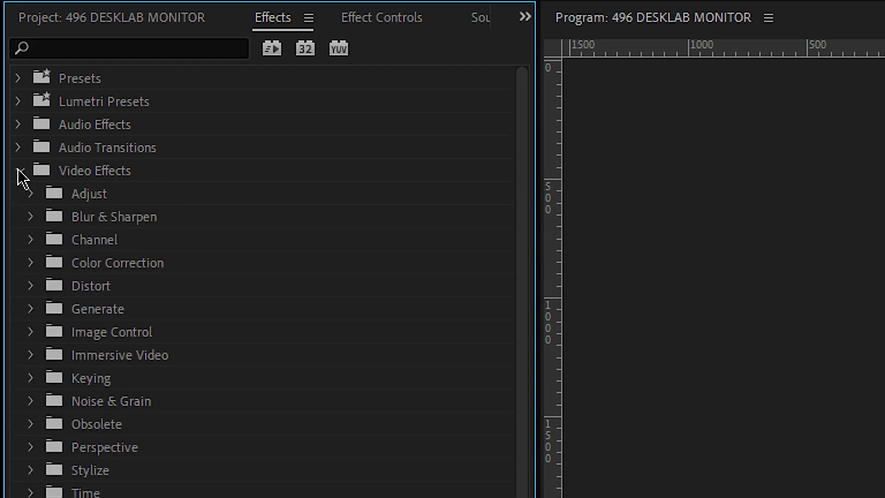
pyautogui.click(31, 217)
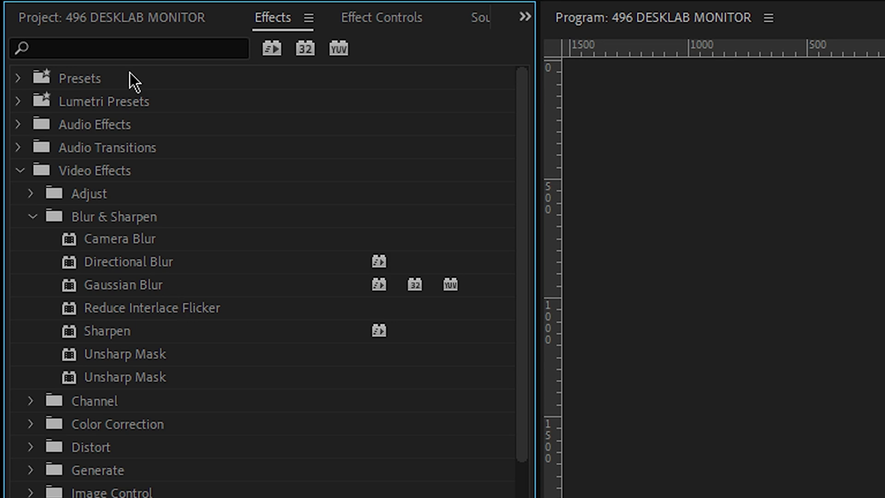
pyautogui.click(132, 52)
# Add Gaussian Blur, Dip to Black and Dip to White to the KEVS EFFECTS bin
pyautogui.write('gau')
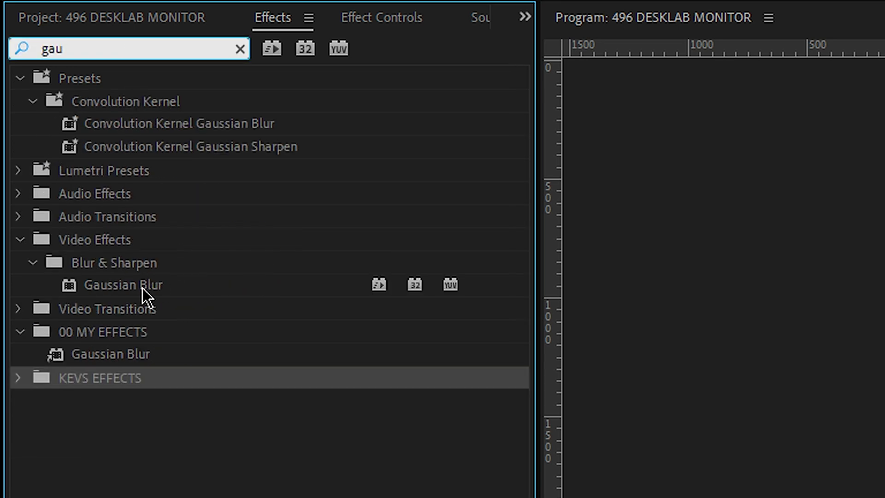
pyautogui.moveTo(142, 287); pyautogui.dragTo(106, 383)
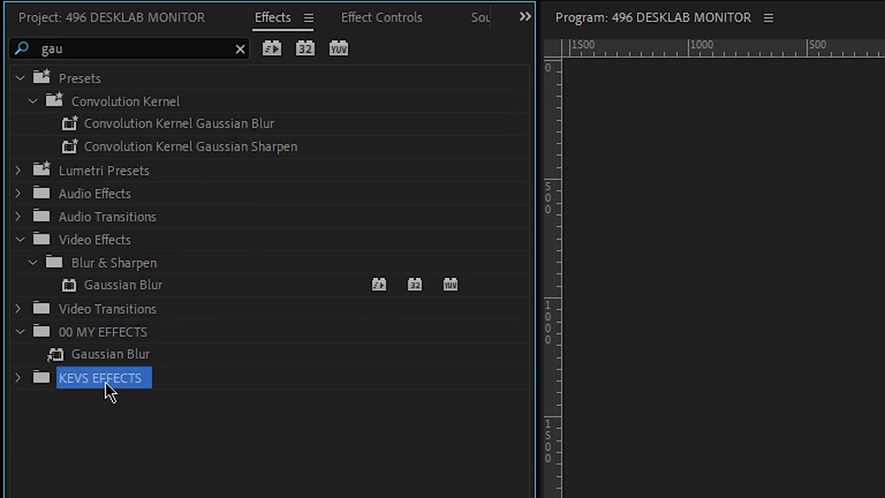
pyautogui.click(112, 47)
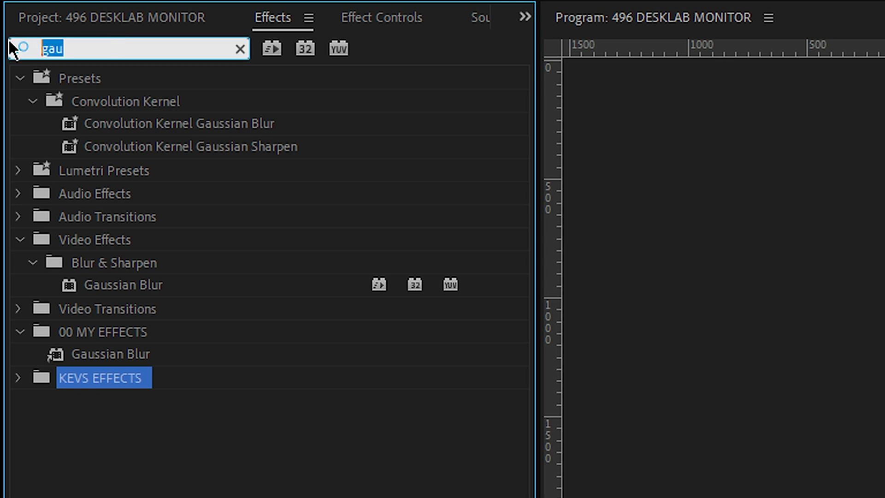
pyautogui.write('dip')
pyautogui.moveTo(89, 244); pyautogui.dragTo(139, 354)
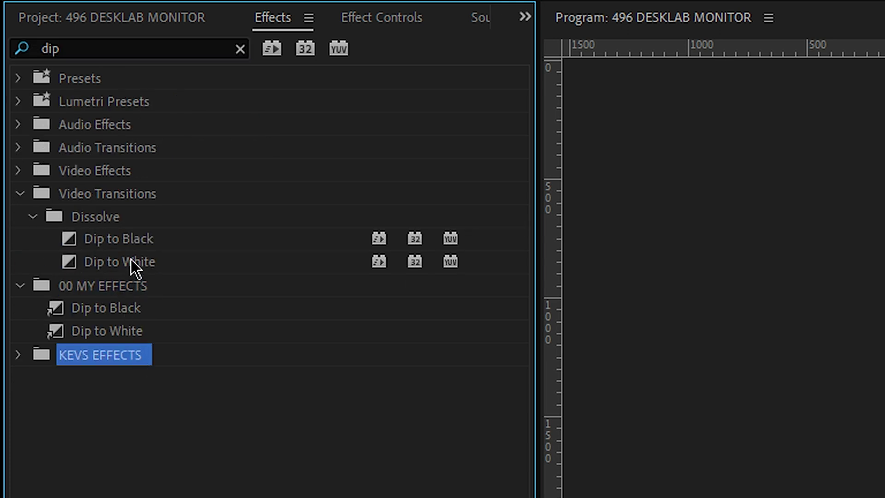
pyautogui.moveTo(131, 259); pyautogui.dragTo(124, 364)
# Add Cross Dissolve to the KEVS EFFECTS bin and clear the Effects search
pyautogui.click(121, 46)
pyautogui.write('cross')
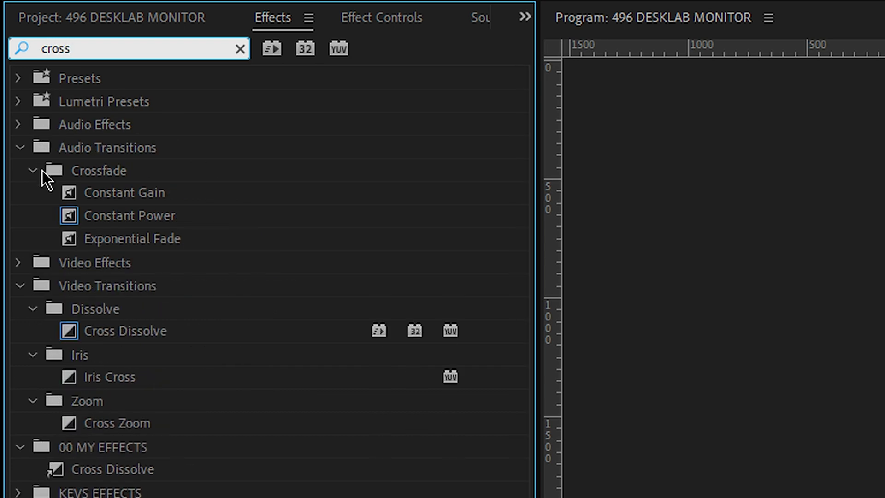
pyautogui.moveTo(113, 468); pyautogui.dragTo(118, 490)
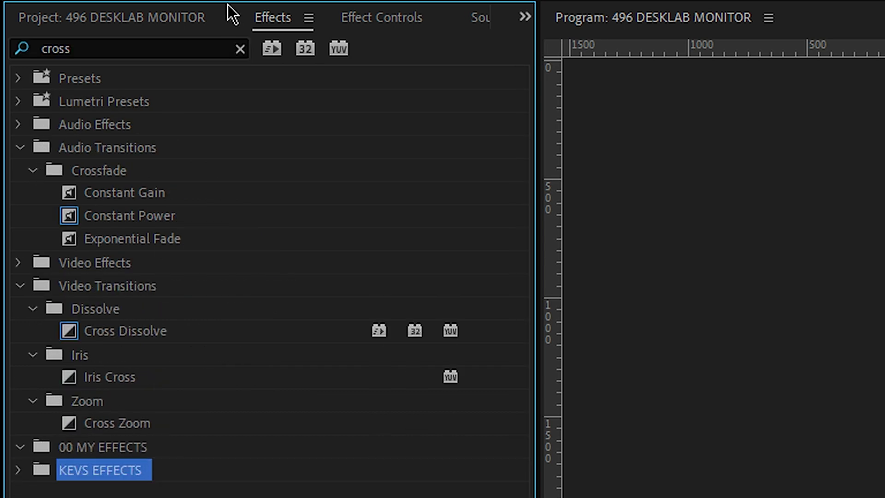
pyautogui.click(241, 49)
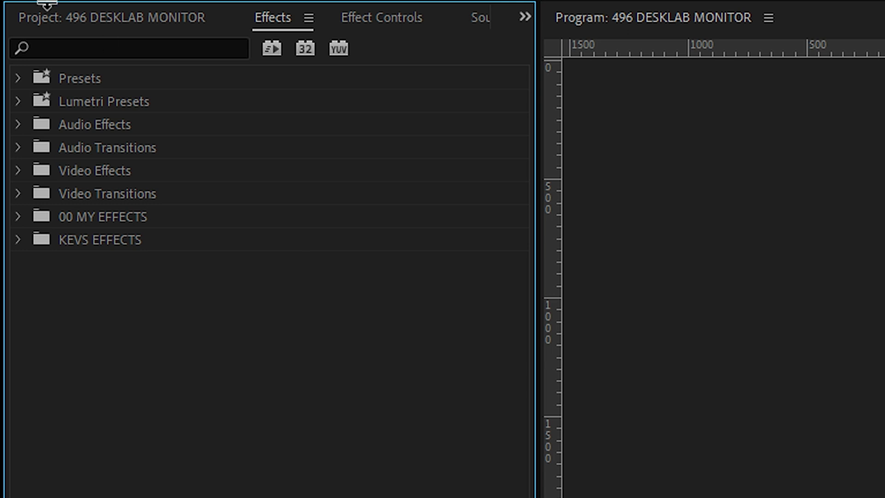
# From the expanded KEVS EFFECTS bin, drop Cross Dissolve and Dip to Black on the V1 DESKLAB edit point
pyautogui.click(58, 17)
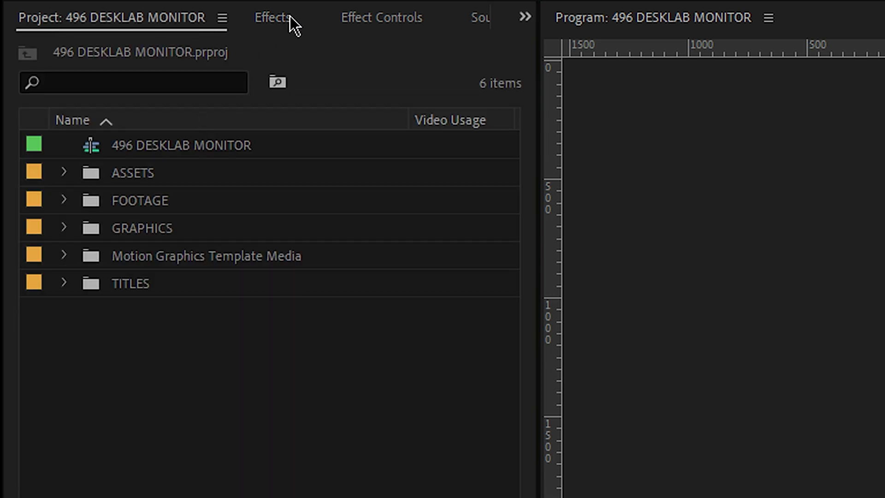
pyautogui.click(290, 17)
pyautogui.click(22, 241)
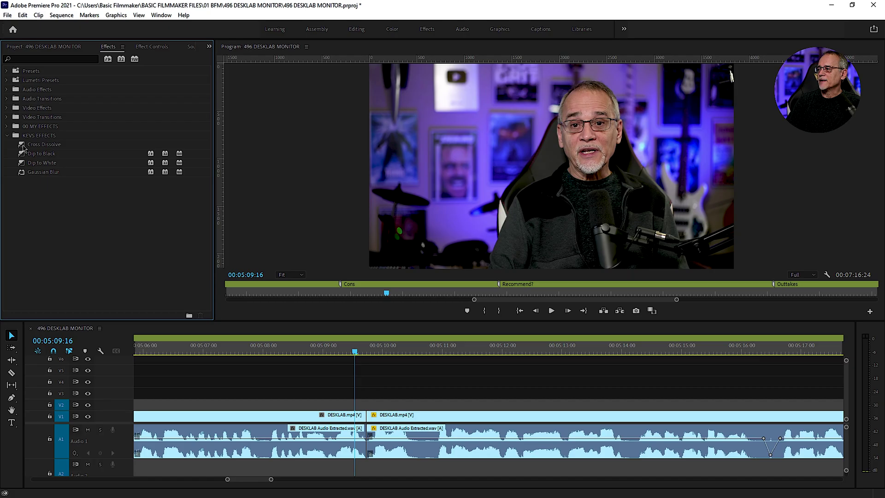
pyautogui.moveTo(57, 268); pyautogui.dragTo(79, 189)
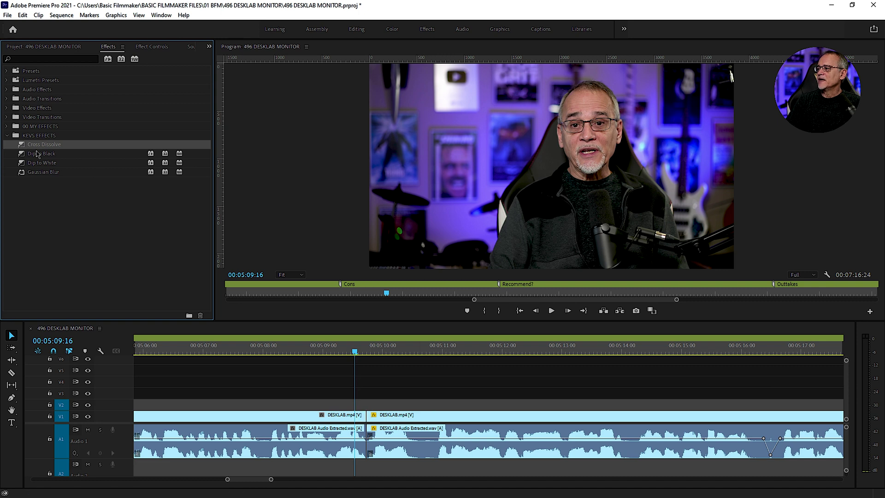
pyautogui.moveTo(37, 153); pyautogui.dragTo(367, 416)
# Put Dip to White on the V1 cut, then test Gaussian Blur on the second DESKLAB clip and undo it
pyautogui.moveTo(44, 163); pyautogui.dragTo(71, 197)
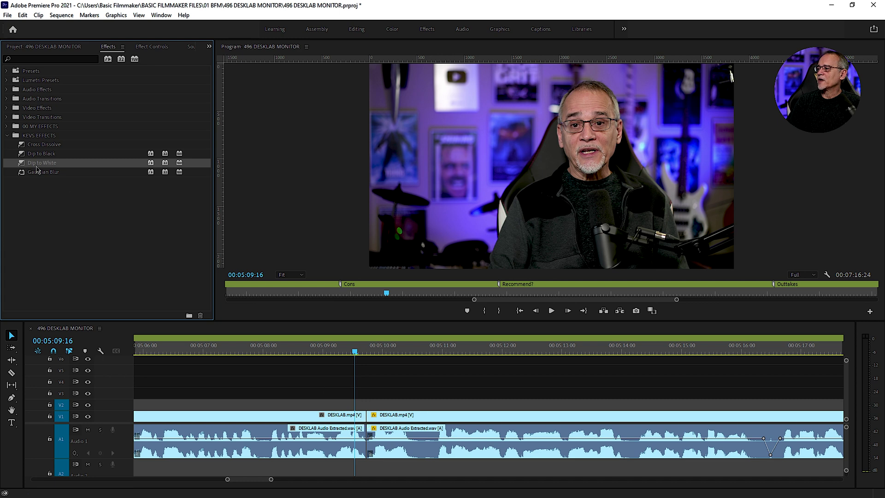
pyautogui.moveTo(39, 173); pyautogui.dragTo(387, 417)
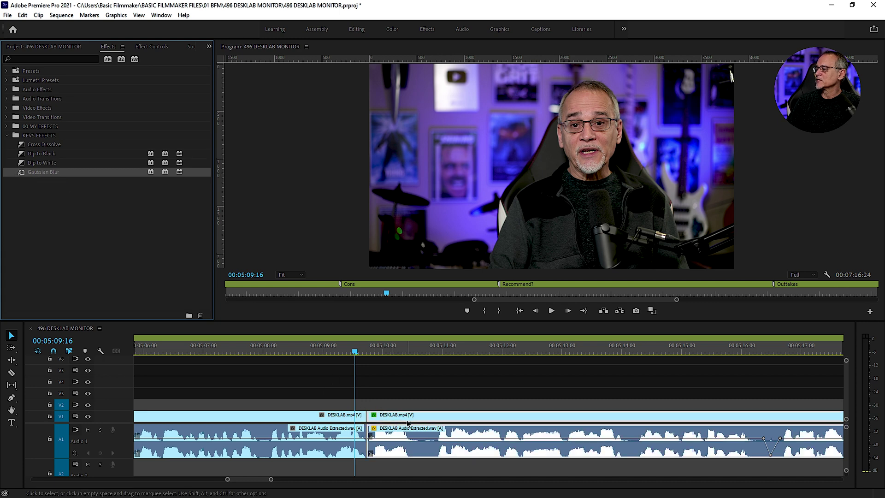
pyautogui.click(152, 47)
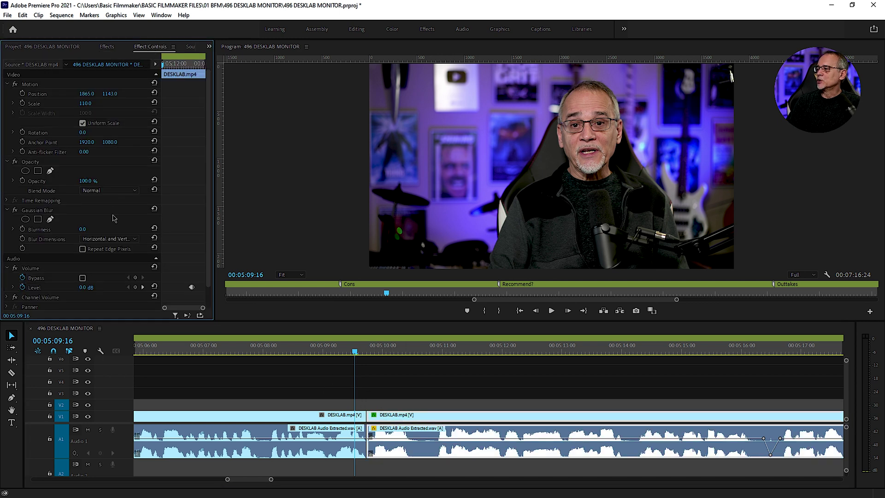
pyautogui.moveTo(82, 229); pyautogui.dragTo(162, 229)
pyautogui.click(407, 349)
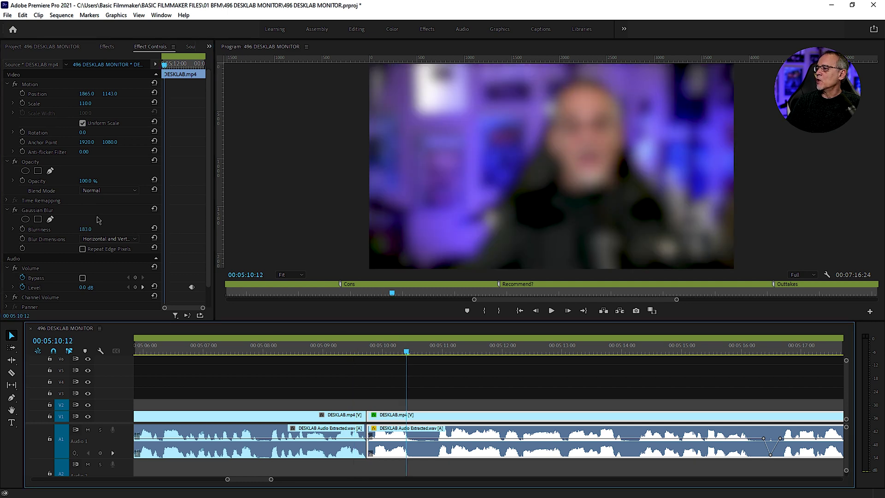
pyautogui.hotkey('ctrl', 'z')
pyautogui.click(40, 47)
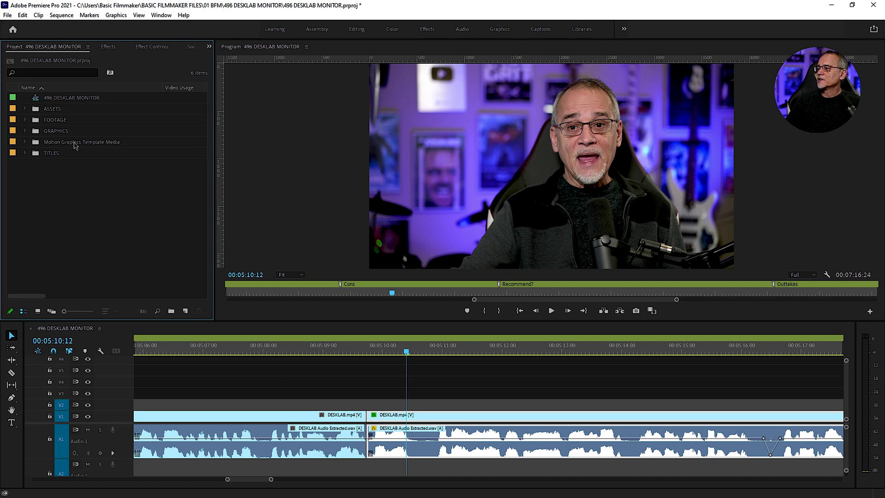
pyautogui.click(108, 48)
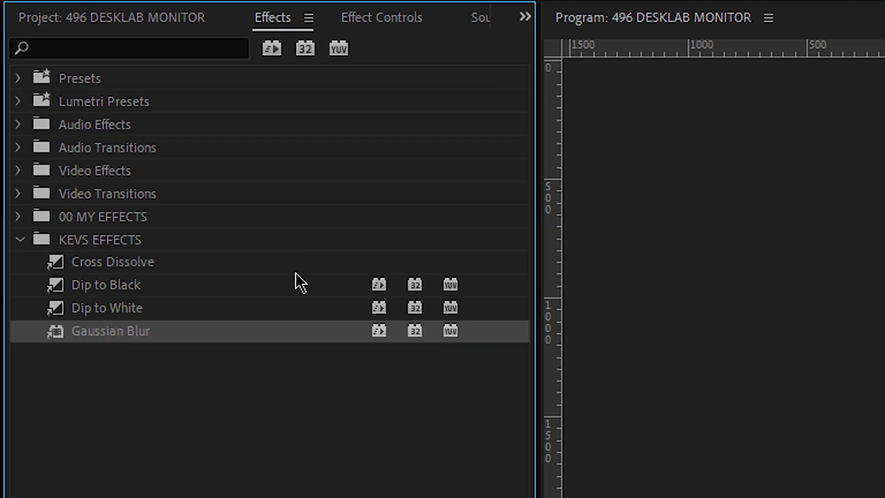
# Make Dip to White the default transition and apply it at the V1 edit point with Ctrl+D
pyautogui.rightClick(110, 309)
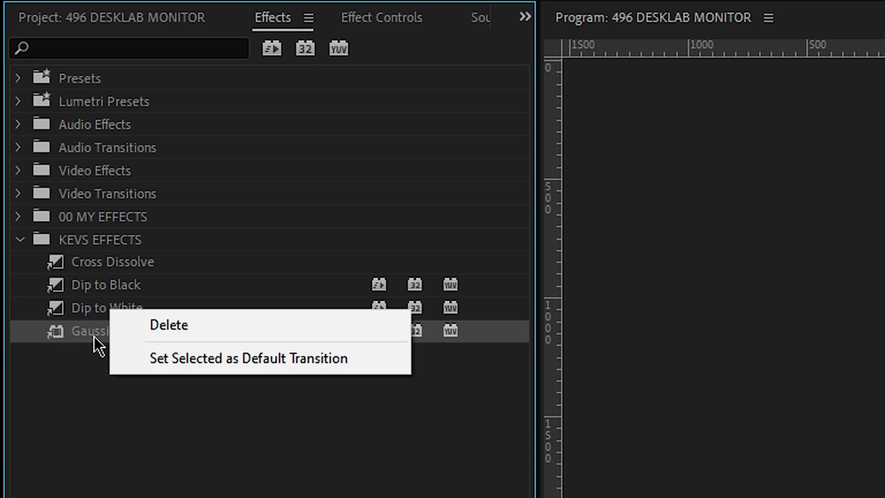
pyautogui.click(88, 310)
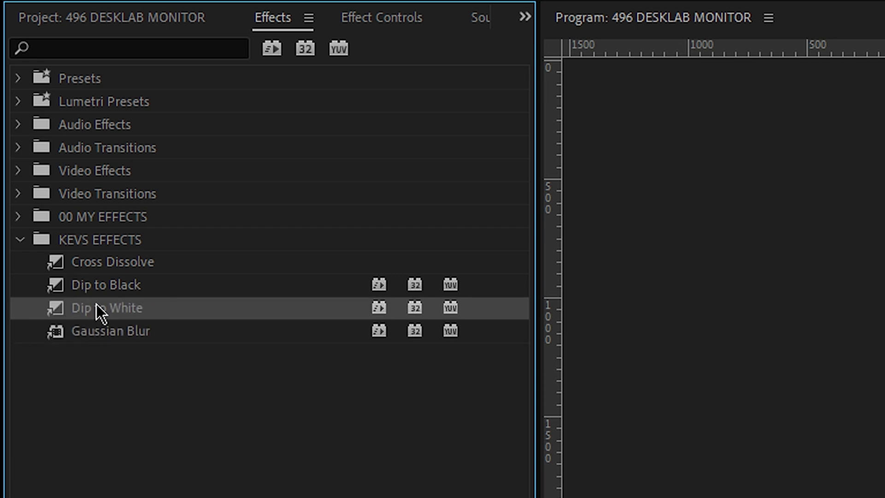
pyautogui.rightClick(96, 304)
pyautogui.press('Escape')
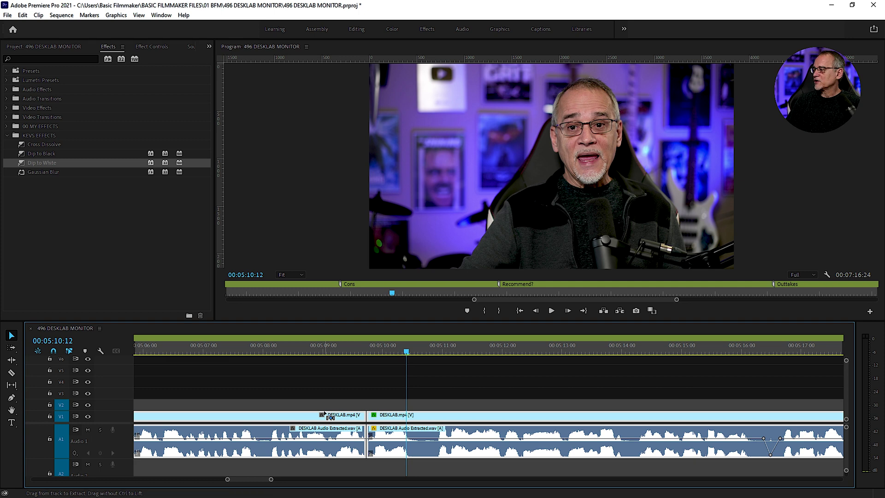
pyautogui.hotkey('ctrl', 'd')
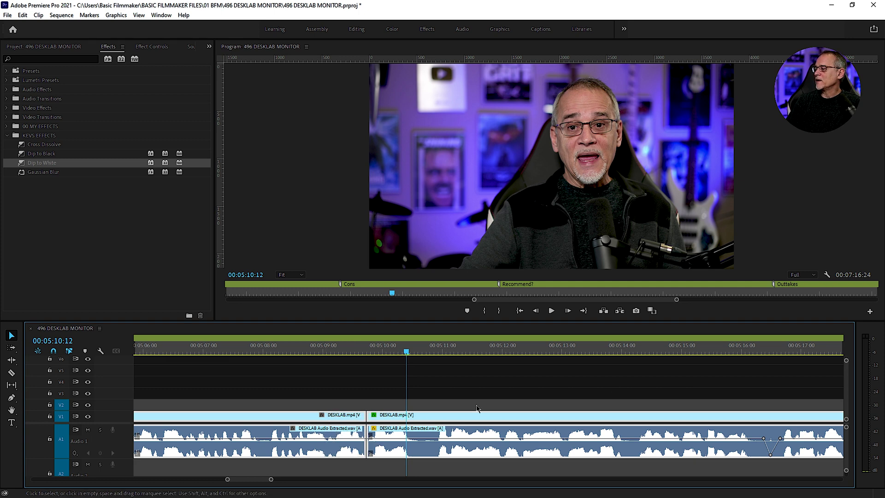
# Set Cross Dissolve as the default transition and apply it at the DESKLAB V1 cut
pyautogui.rightClick(46, 144)
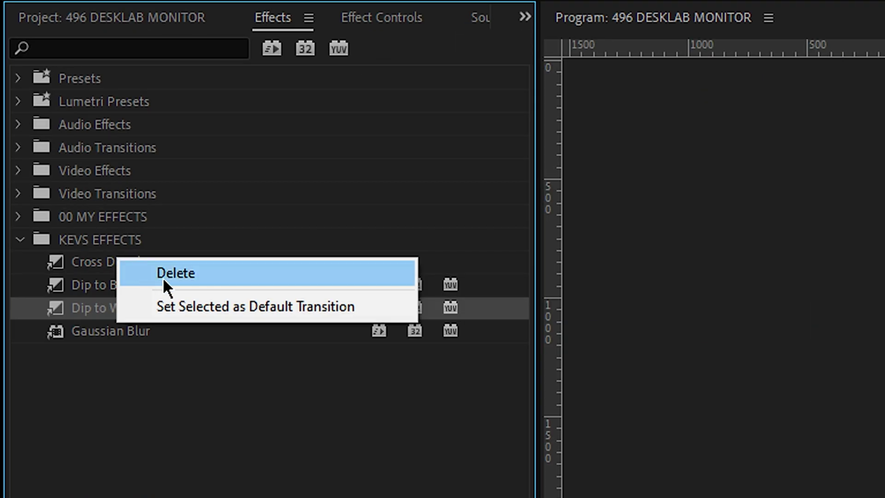
pyautogui.click(186, 298)
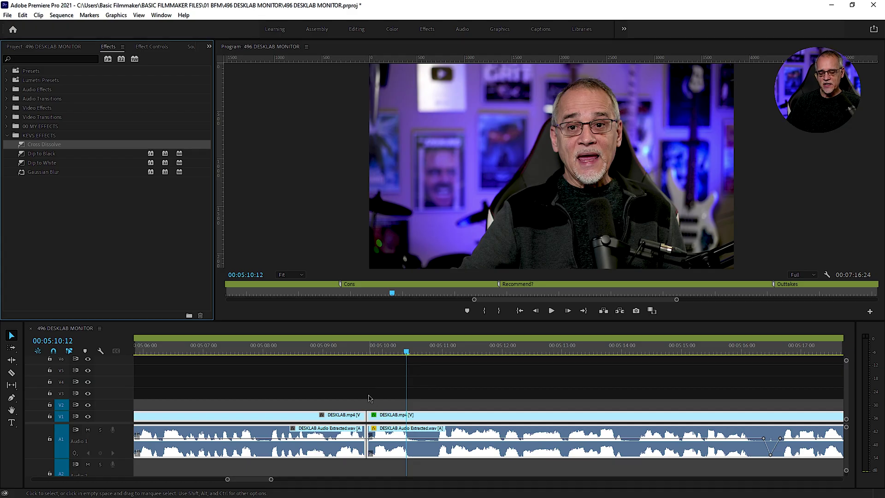
pyautogui.hotkey('ctrl', 'd')
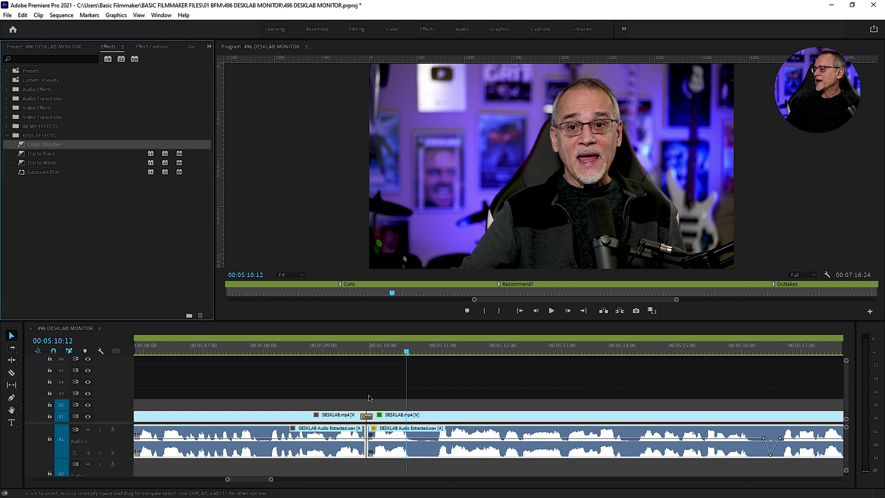
pyautogui.scroll(-3, 274, 382)
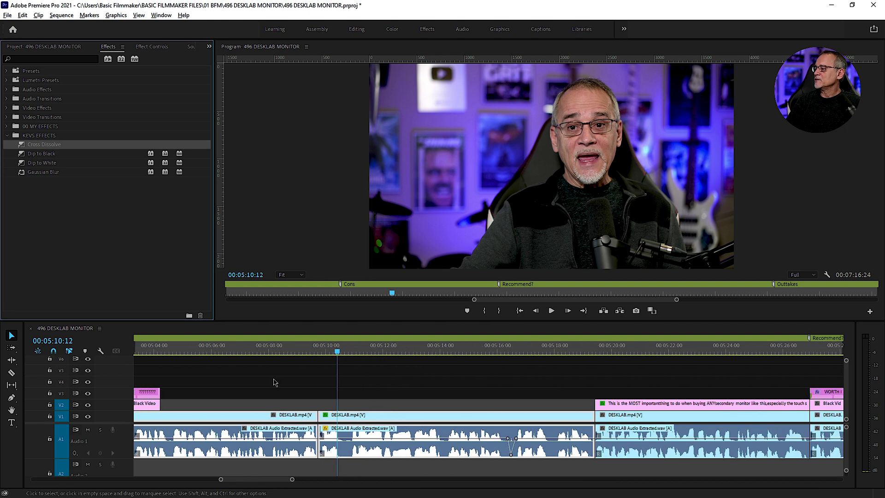
# Drag Constant Power from Audio Transitions > Crossfade onto the DESKLAB audio cut on A1
pyautogui.scroll(10, 274, 382)
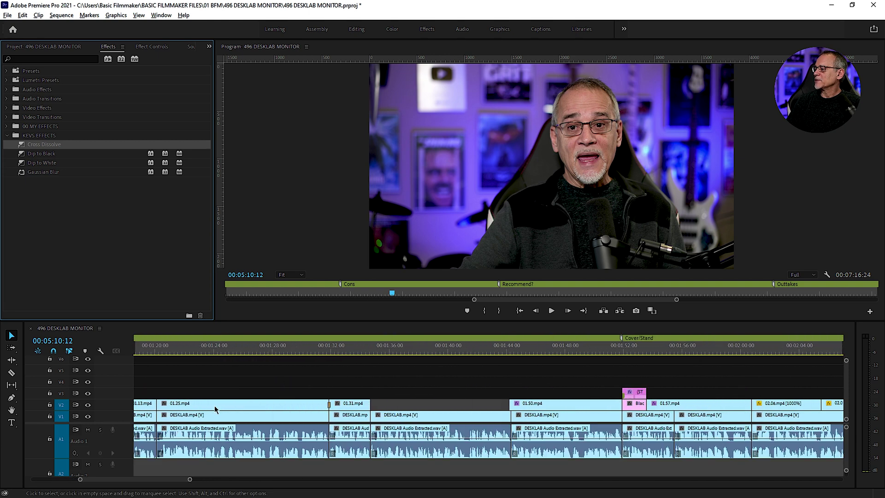
pyautogui.scroll(1, 310, 405)
pyautogui.scroll(3, 310, 405)
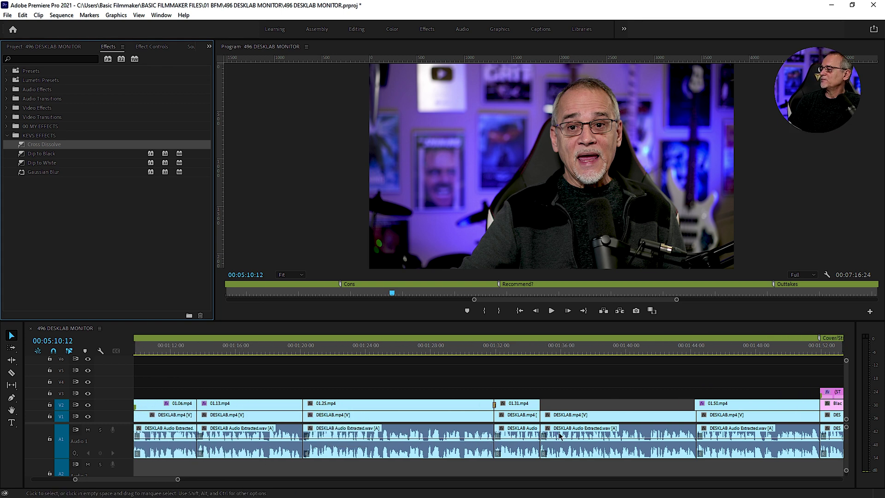
pyautogui.click(7, 98)
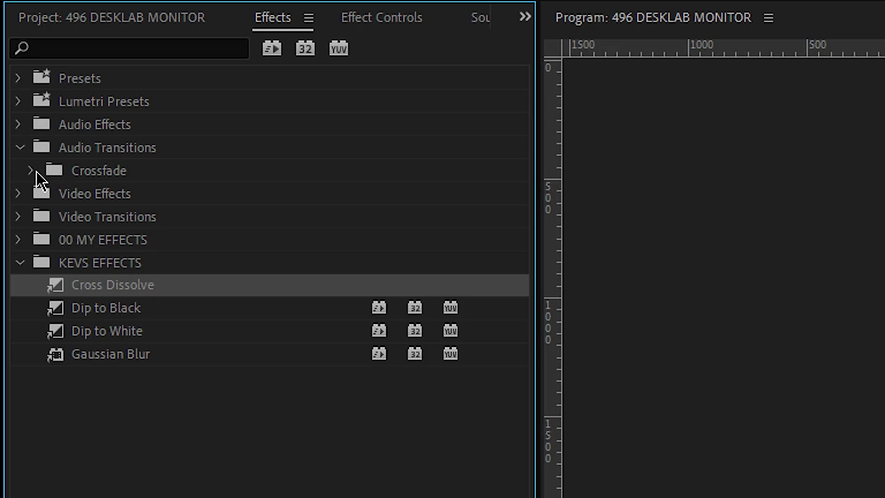
pyautogui.click(13, 108)
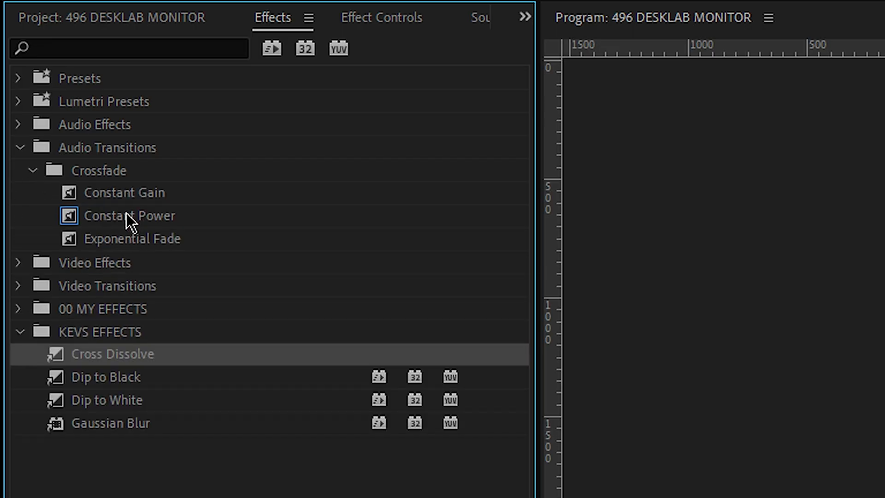
pyautogui.moveTo(130, 223); pyautogui.dragTo(884, 497)
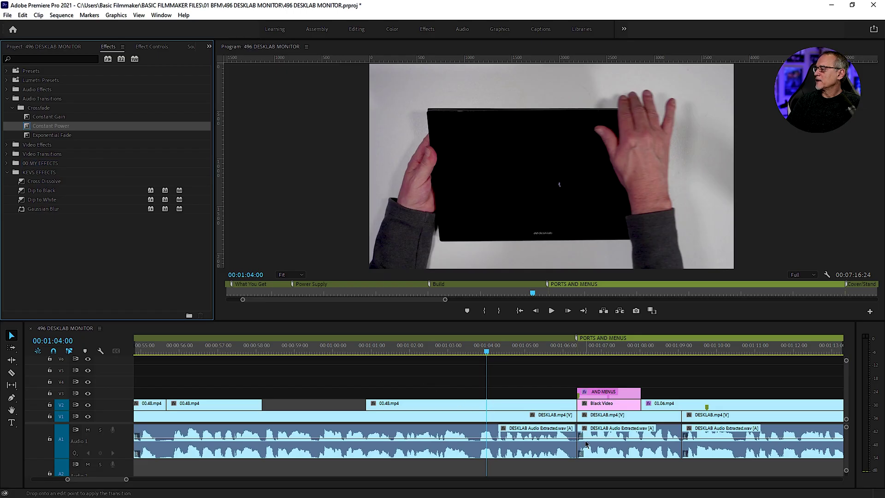
pyautogui.moveTo(586, 444); pyautogui.dragTo(578, 442)
pyautogui.scroll(-2, 507, 374)
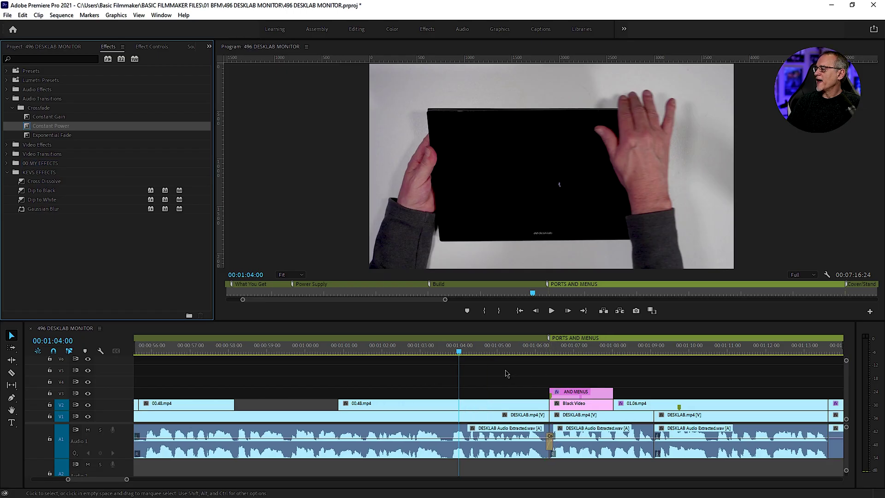
pyautogui.scroll(-3, 461, 371)
pyautogui.scroll(5, 442, 374)
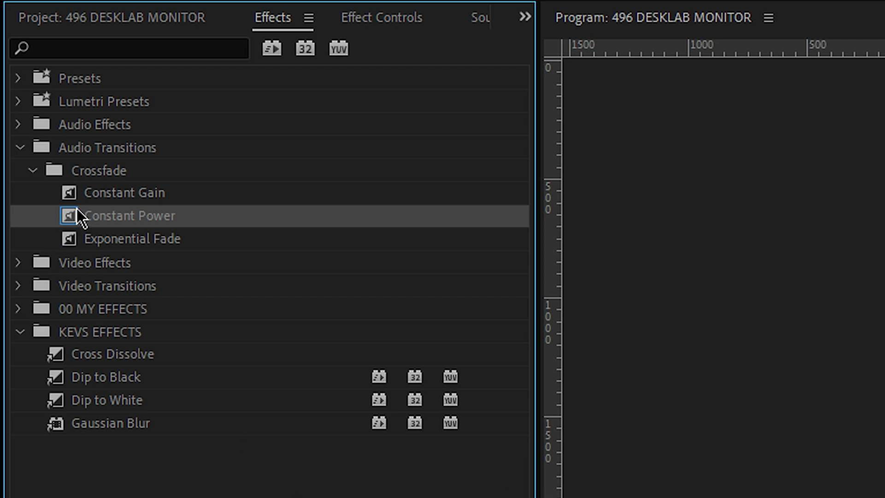
# Copy Constant Power into KEVS EFFECTS and set it as the default audio transition
pyautogui.doubleClick(111, 336)
pyautogui.moveTo(110, 341); pyautogui.dragTo(112, 342)
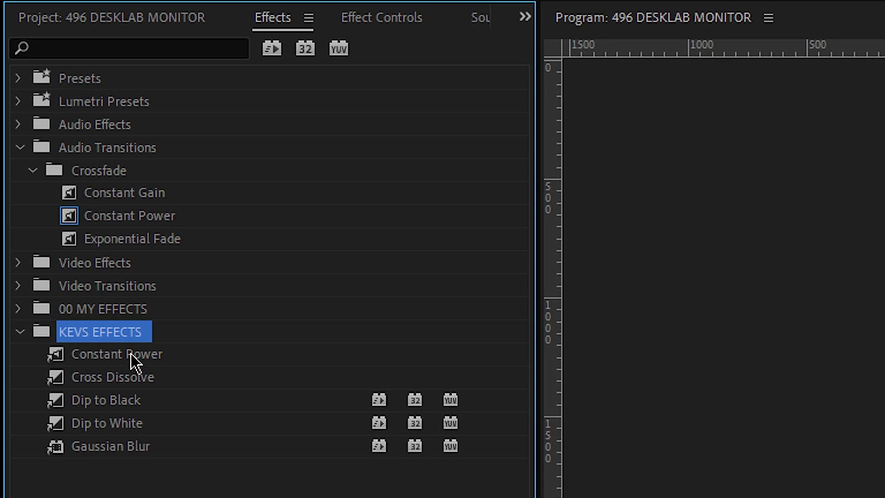
pyautogui.rightClick(110, 350)
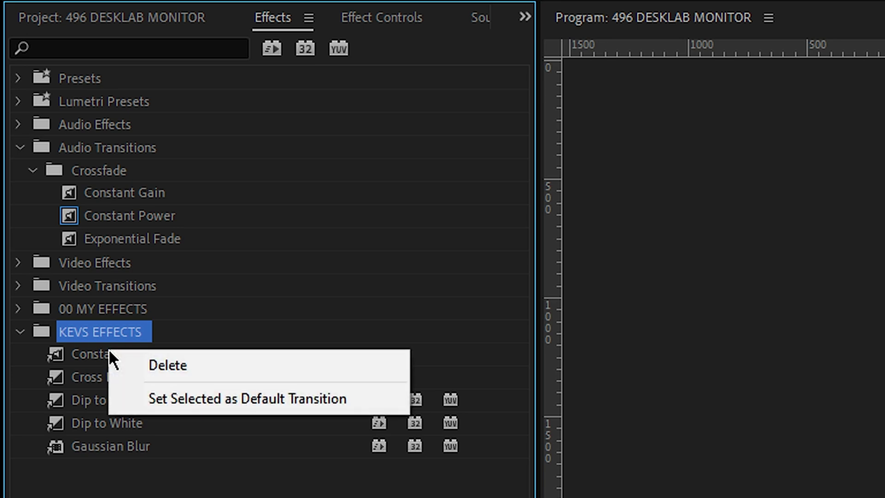
pyautogui.click(220, 390)
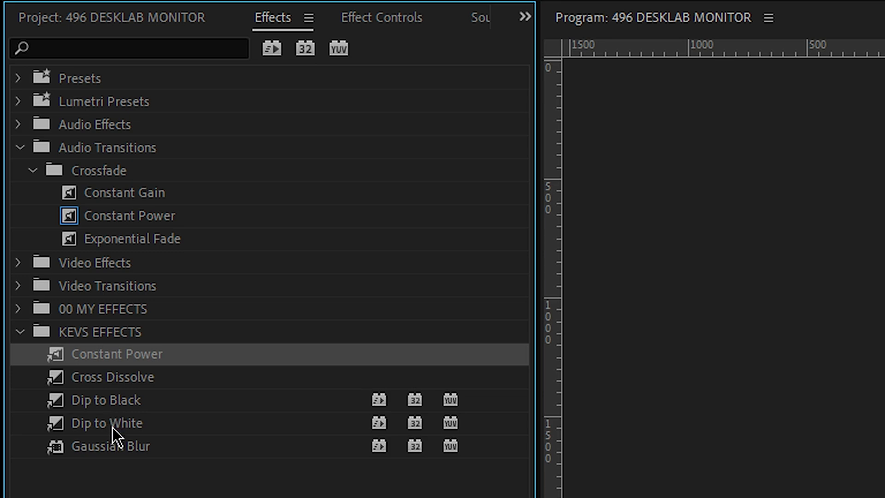
pyautogui.rightClick(106, 377)
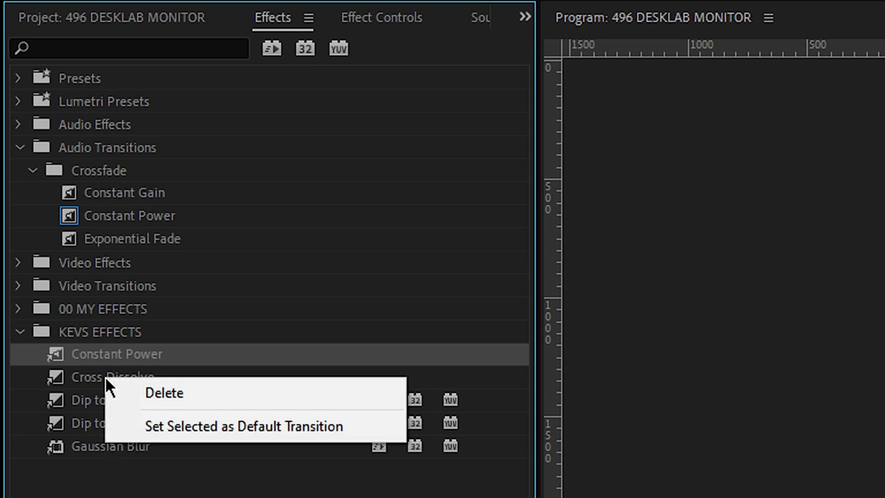
pyautogui.rightClick(109, 353)
pyautogui.click(91, 355)
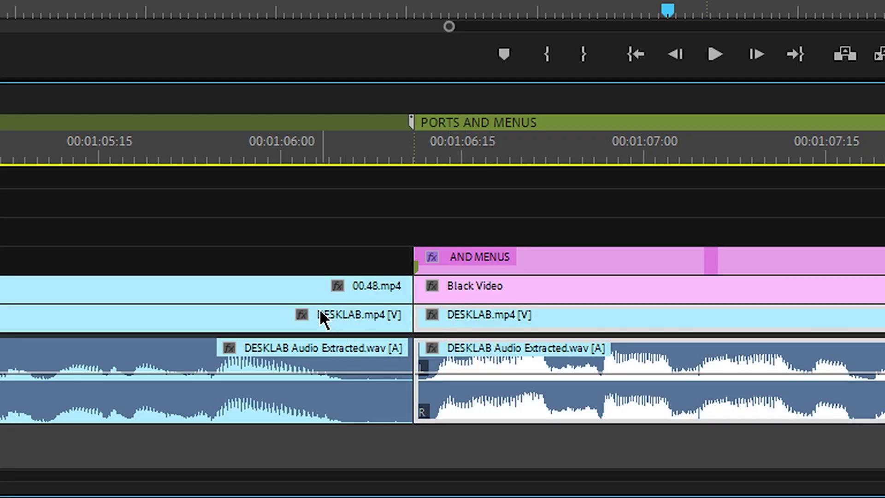
# Undo a stray Cross Dissolve, apply the default Constant Power crossfade with Ctrl+Shift+D, and zoom out
pyautogui.hotkey('ctrl', 'd')
pyautogui.hotkey('ctrl', 'd')
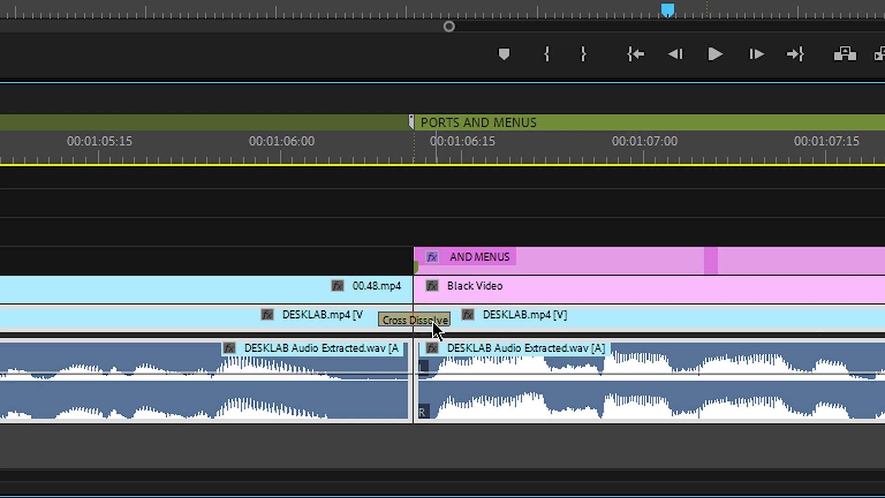
pyautogui.hotkey('ctrl', 'z')
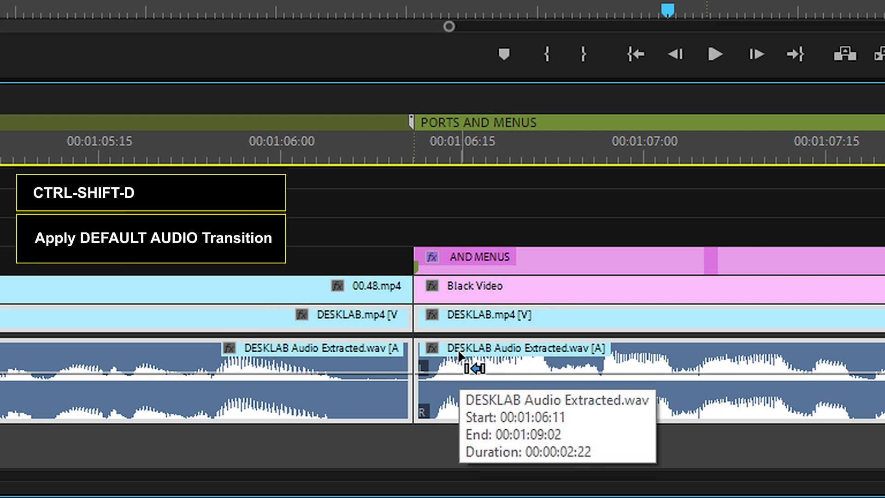
pyautogui.hotkey('ctrl', 'shift', 'd')
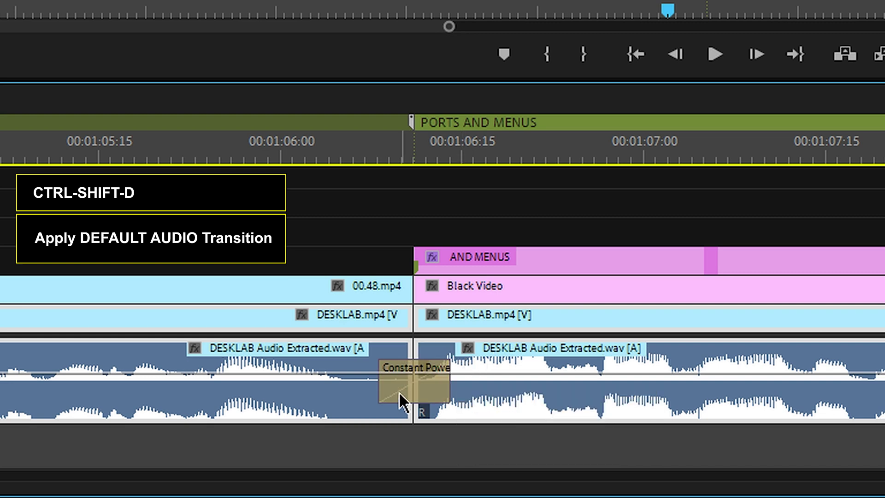
pyautogui.press('-')
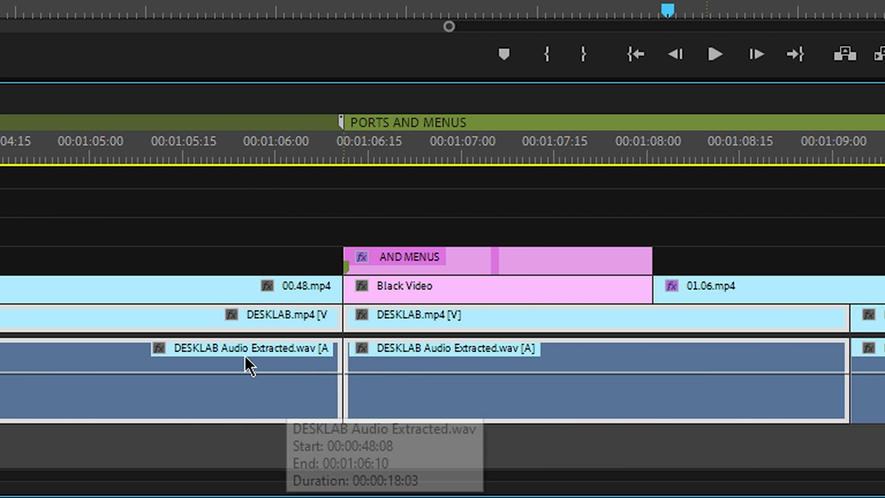
pyautogui.press('-')
pyautogui.press('-')
pyautogui.press('-')
pyautogui.press('-')
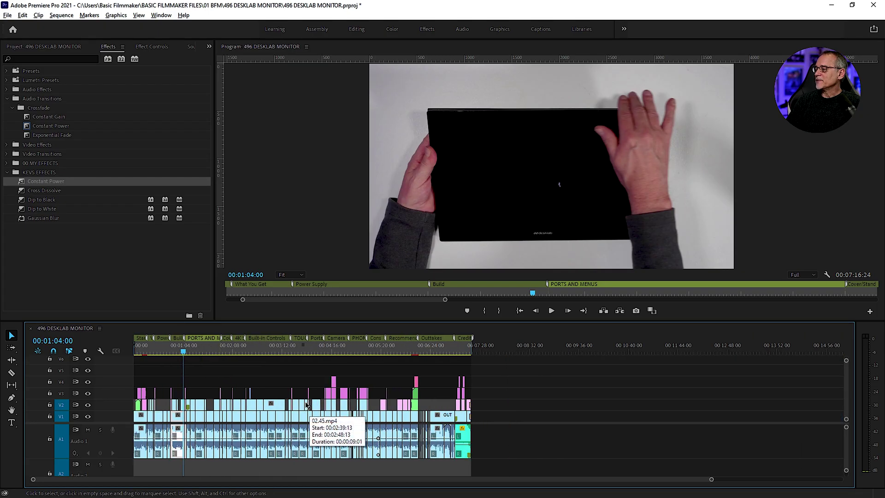
# Select every clip on Audio 1 and apply Constant Power crossfades to all their cuts with Ctrl+Shift+D
pyautogui.press('=')
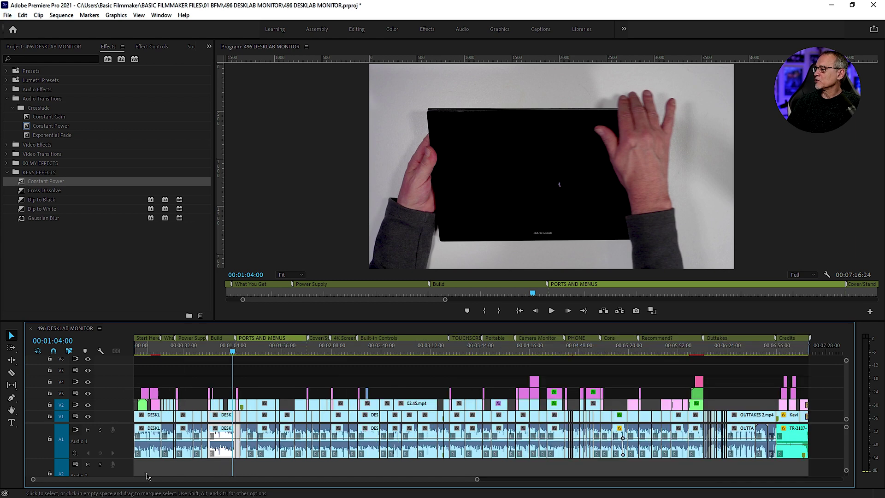
pyautogui.moveTo(147, 477); pyautogui.dragTo(779, 436)
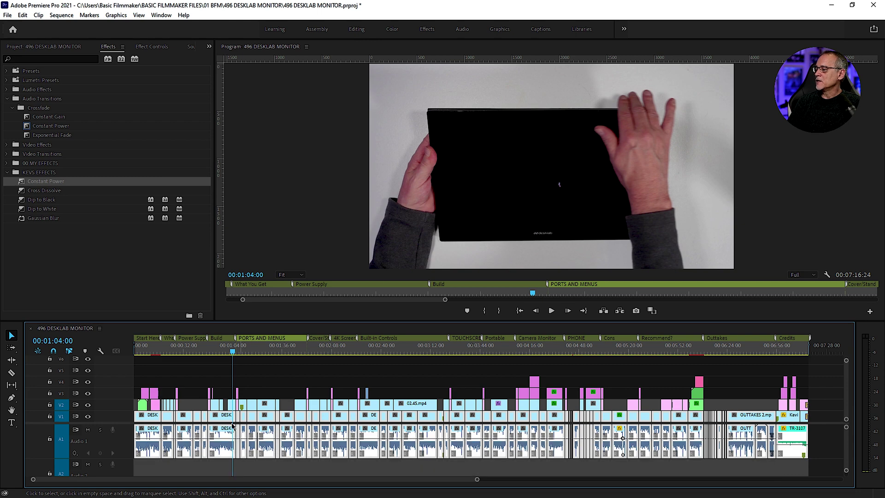
pyautogui.press('=')
pyautogui.press('=')
pyautogui.press('=')
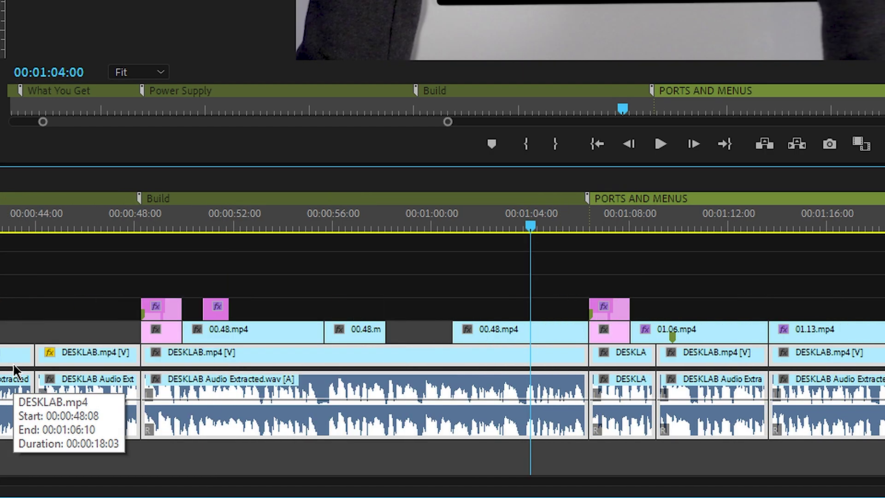
pyautogui.hotkey('ctrl', 'shift', 'd')
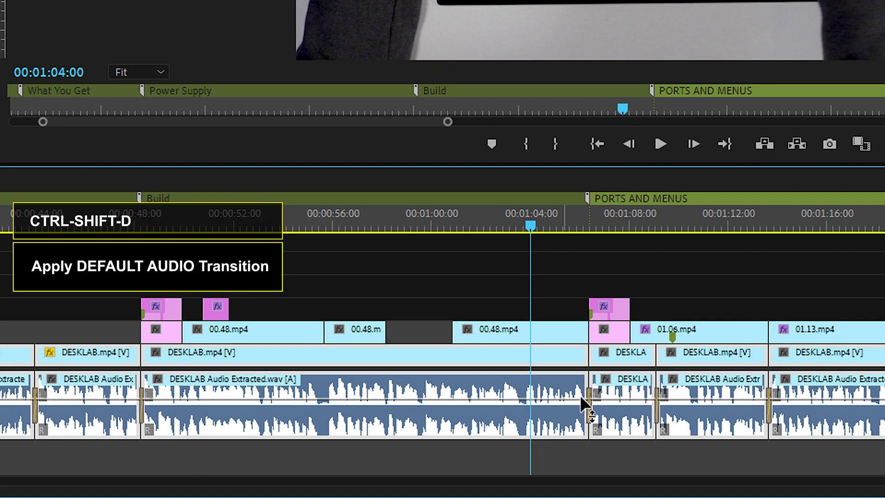
pyautogui.press('-')
pyautogui.press('-')
pyautogui.press('-')
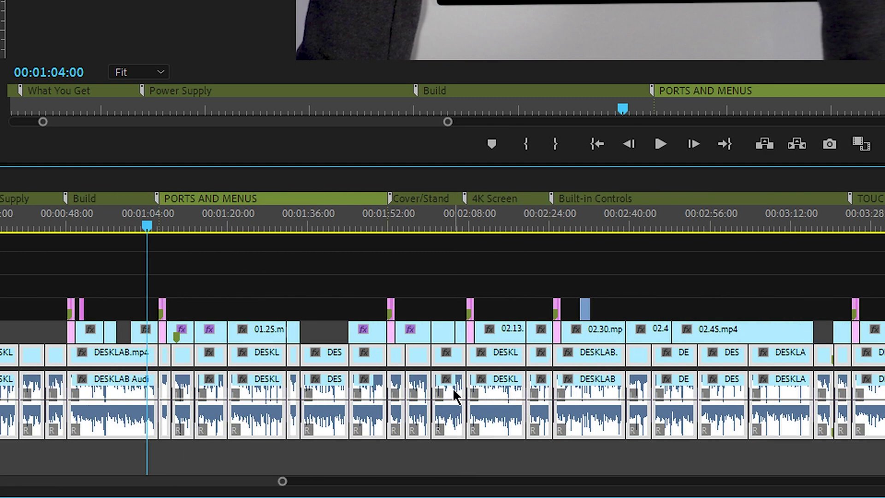
pyautogui.press('-')
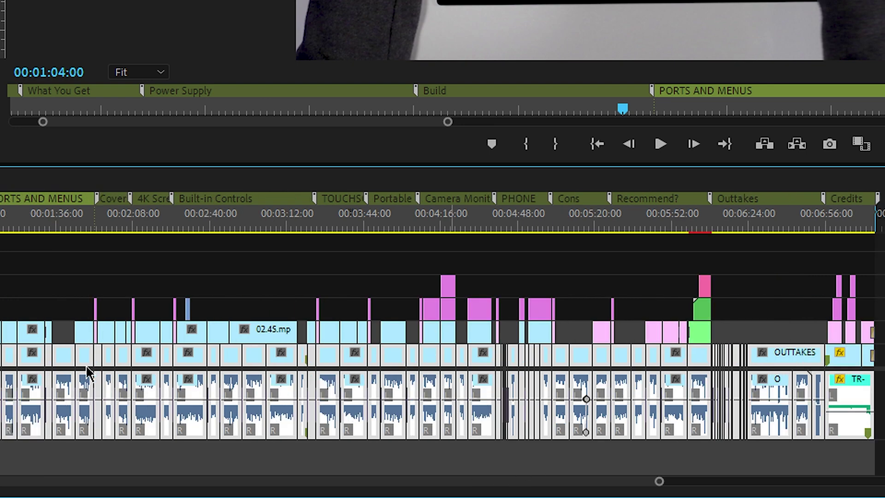